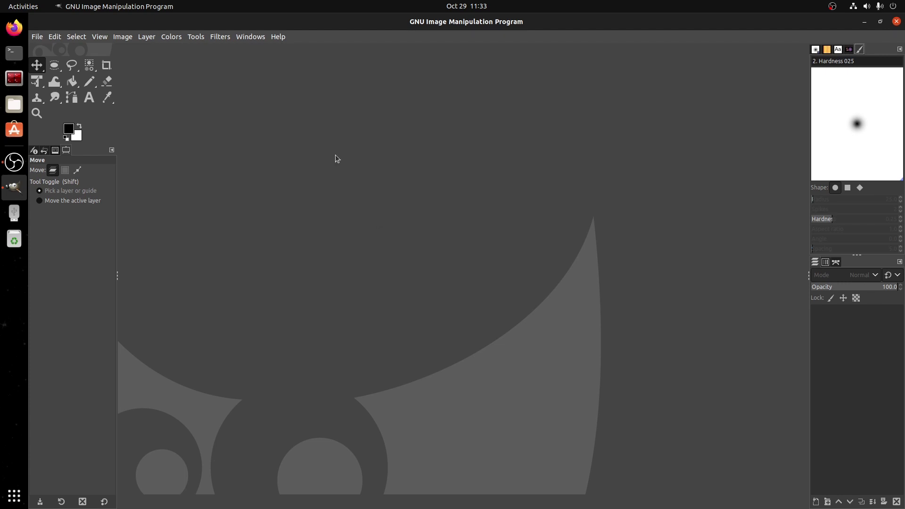
Create a new blank image 1600 px wide and 1600 px high
left_click(40, 37)
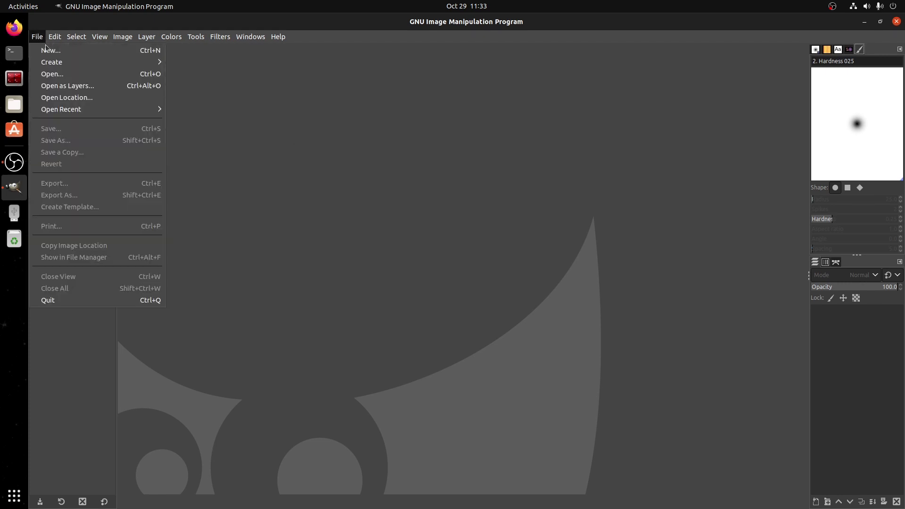
left_click(51, 47)
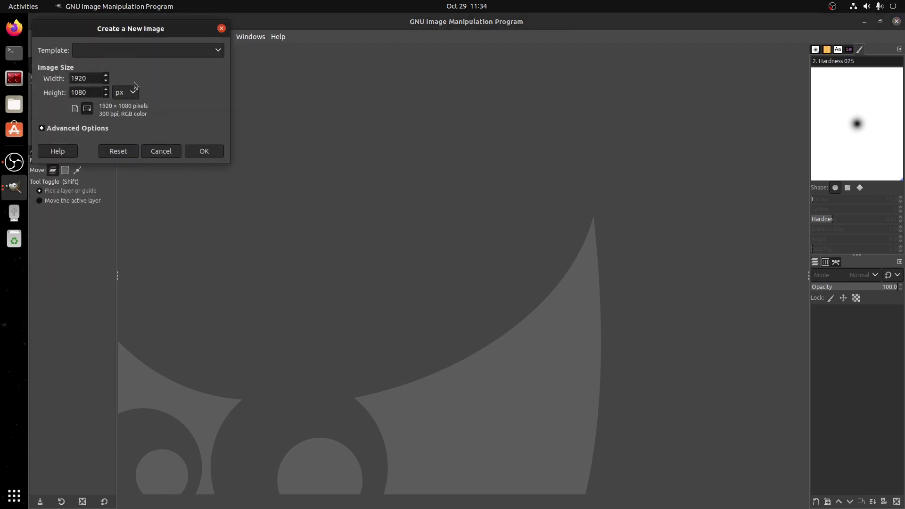
double_click(94, 81)
type("1600")
double_click(89, 95)
type("160")
left_click(204, 151)
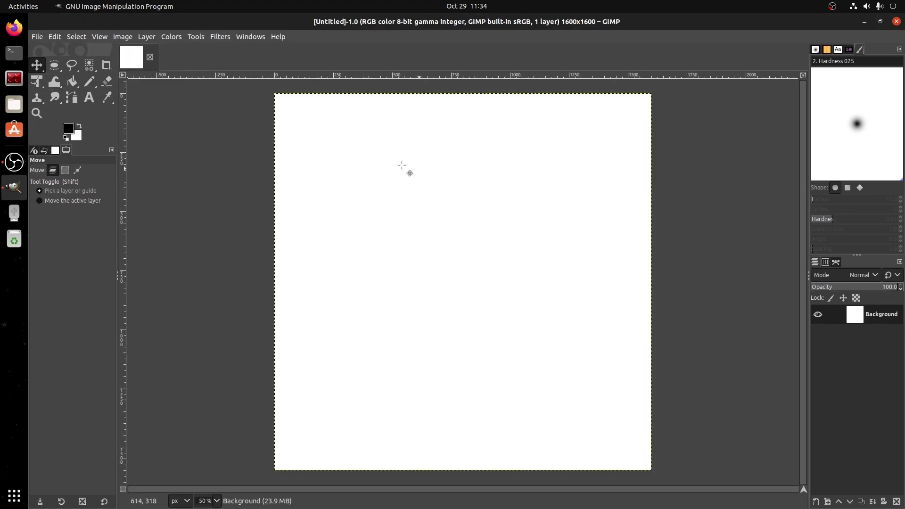
Add a new 1600 × 1600 px layer named flower, filled with transparency, above the Background layer
right_click(846, 314)
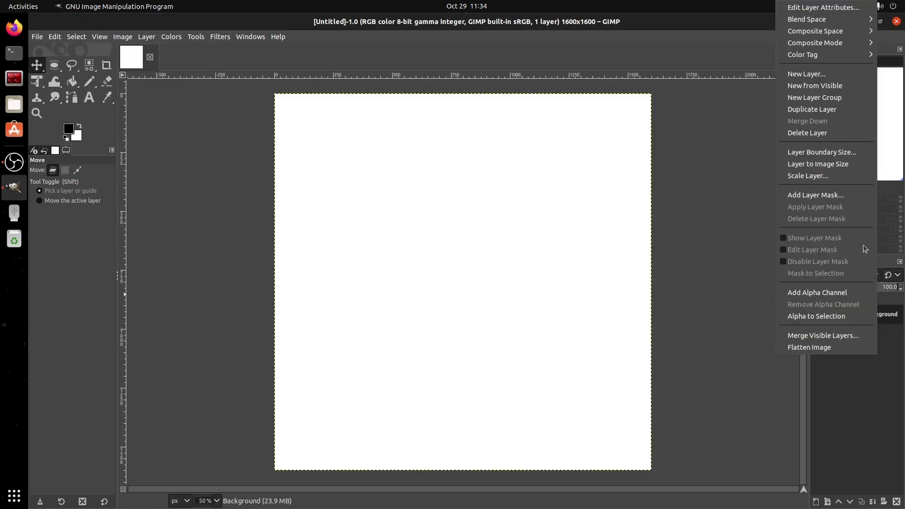
left_click(836, 74)
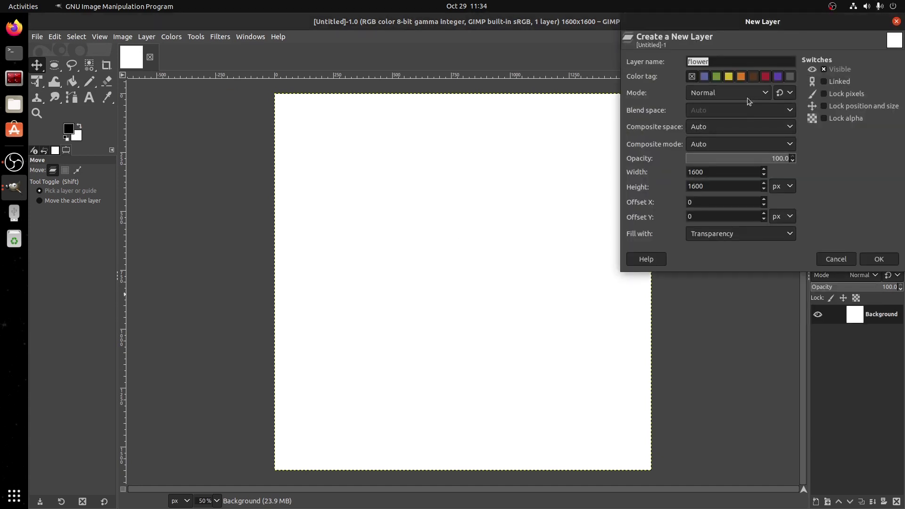
left_click(879, 259)
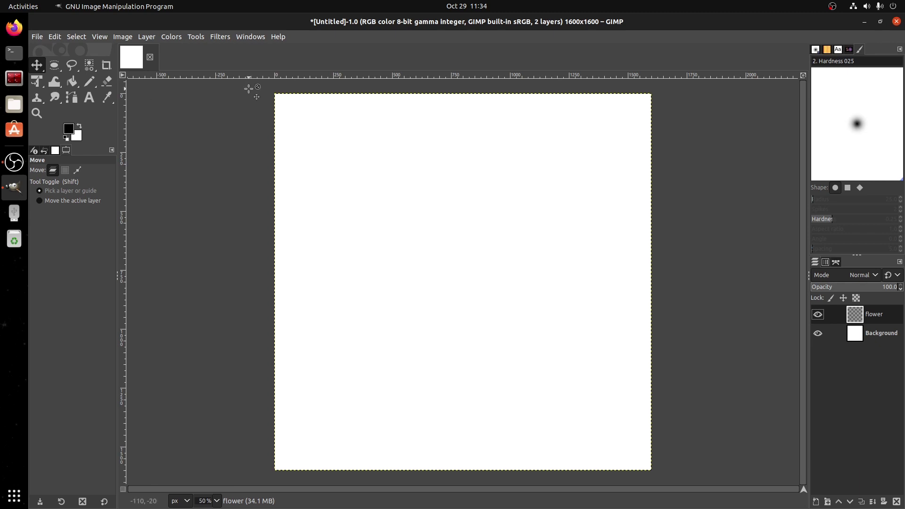
Open the Symmetry Painting dialog
left_click(252, 37)
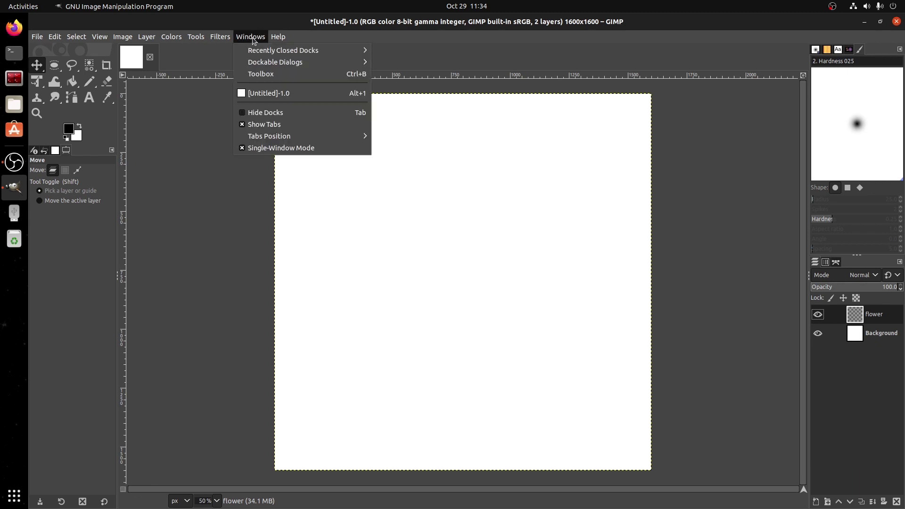
mouse_move(325, 63)
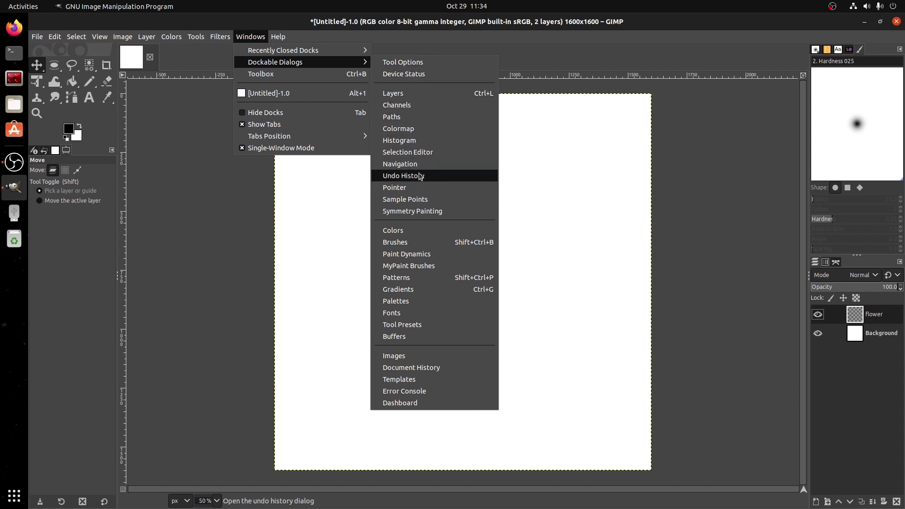
left_click(425, 212)
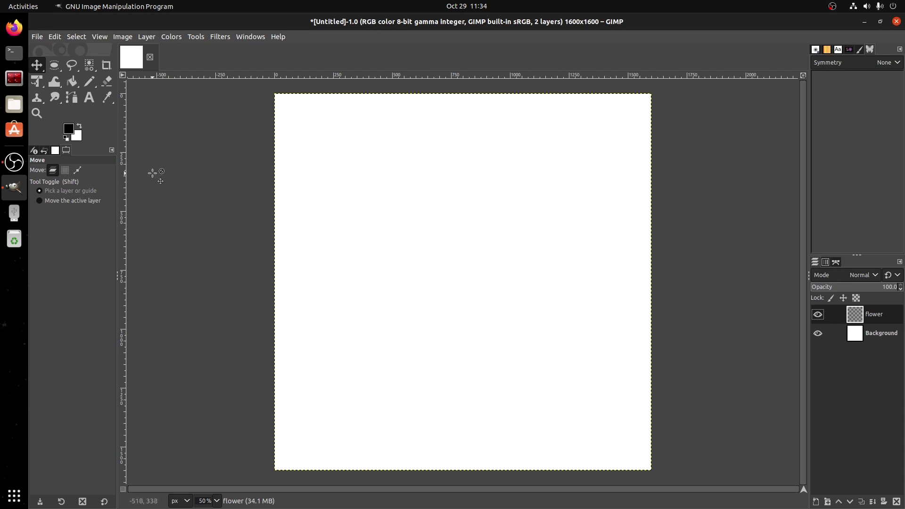
Add a horizontal guide at 50% of the image height
left_click(123, 38)
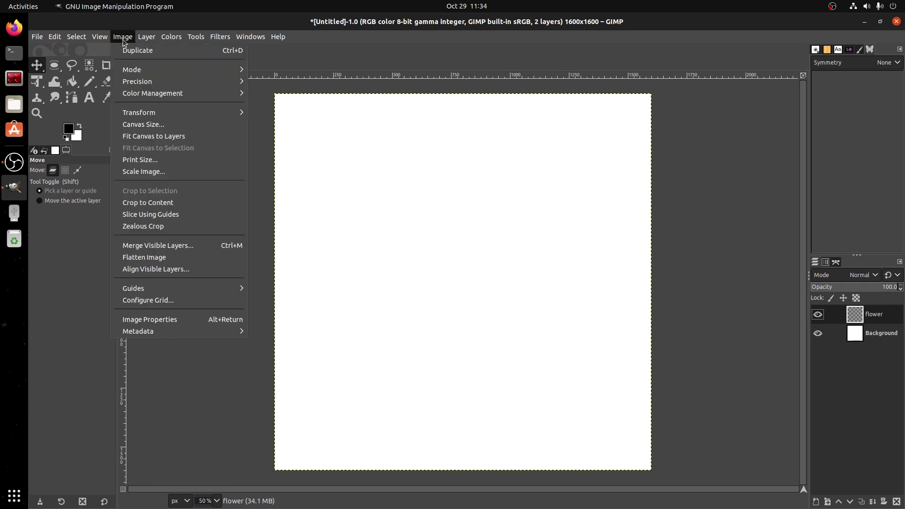
mouse_move(204, 288)
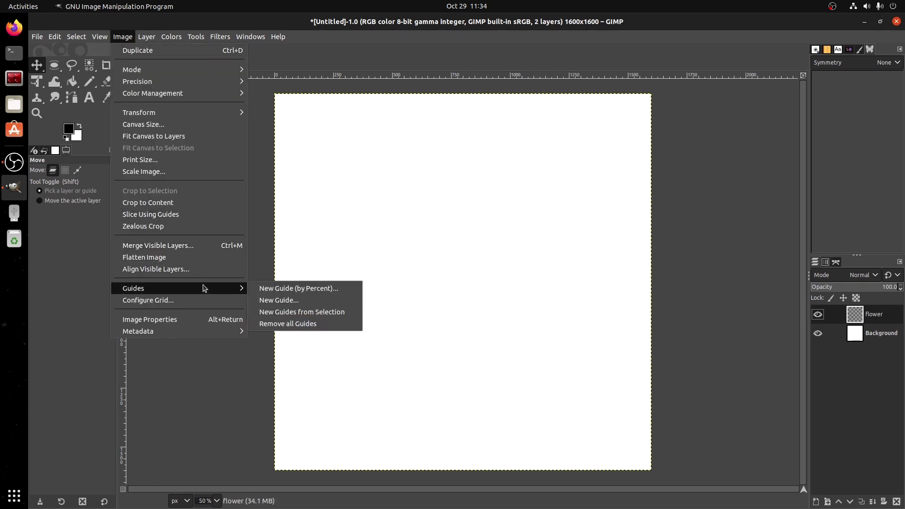
left_click(301, 290)
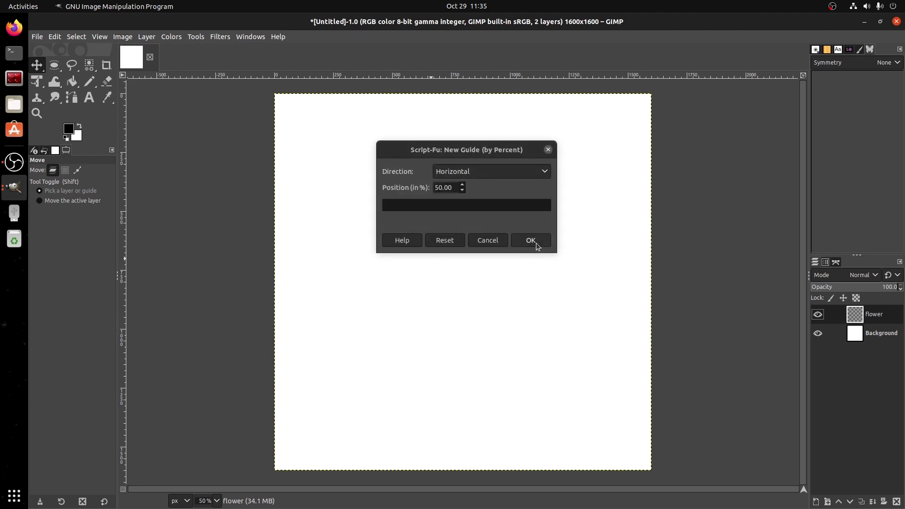
left_click(531, 240)
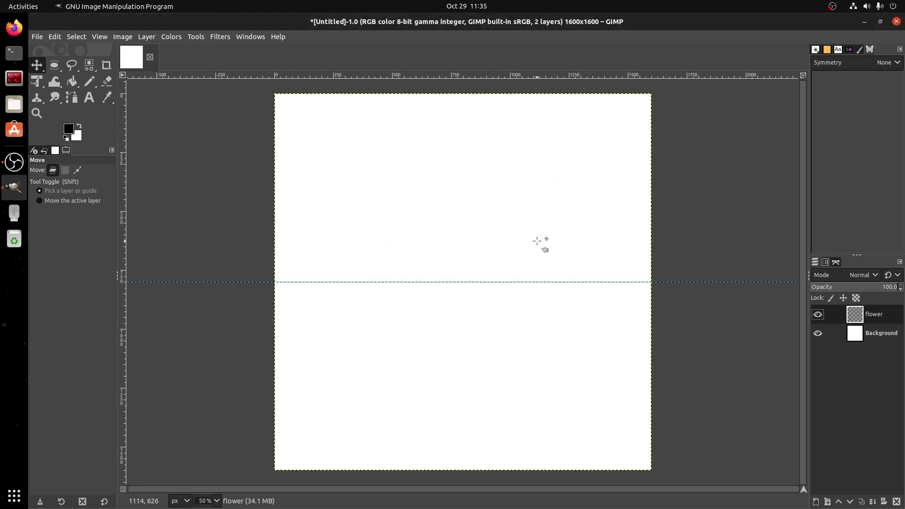
Add a vertical guide at 50% so that it crosses the horizontal guide at the image centre
left_click(122, 36)
mouse_move(180, 286)
left_click(257, 288)
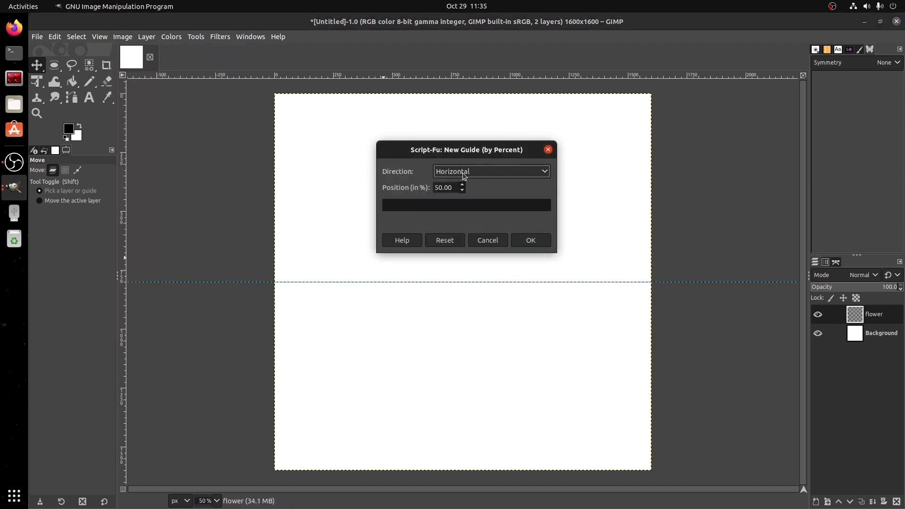
left_click(464, 173)
left_click(464, 188)
left_click(529, 241)
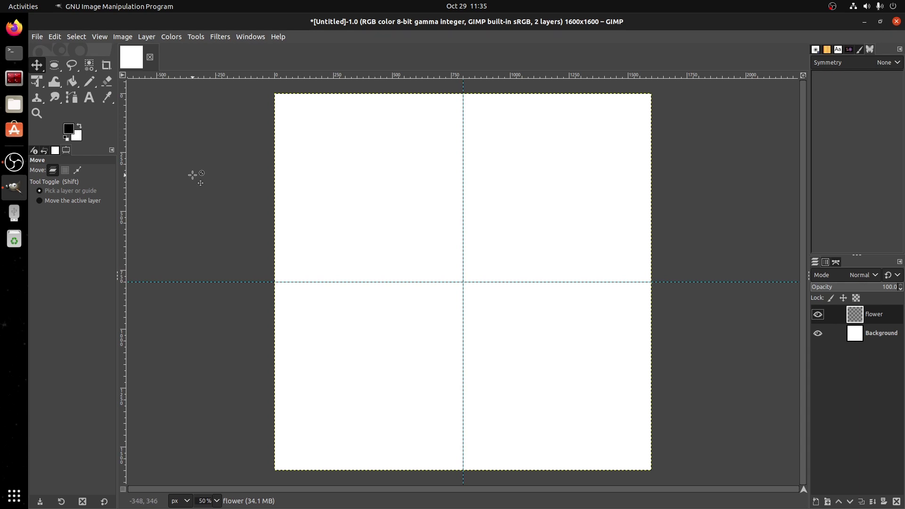
Make a 200 × 200 px circular selection centred on the intersection of the two guides
left_click(55, 66)
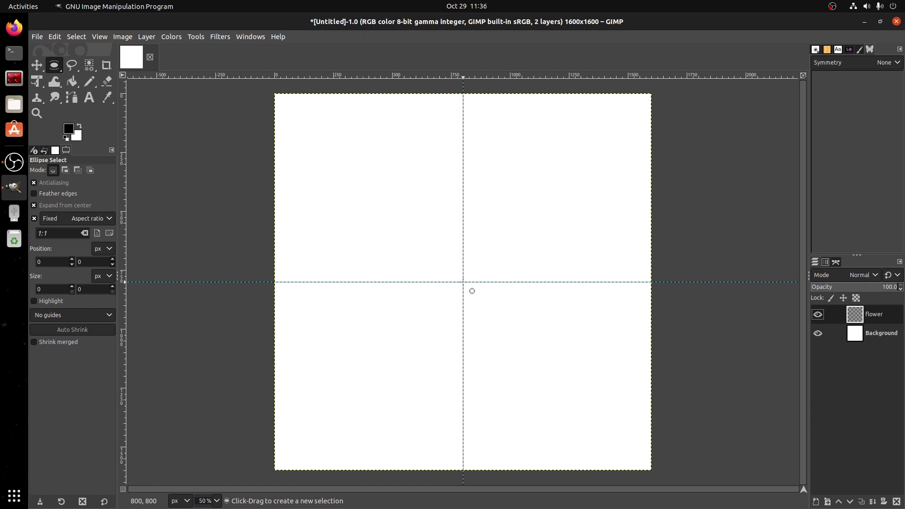
left_click_drag(463, 281, 486, 305)
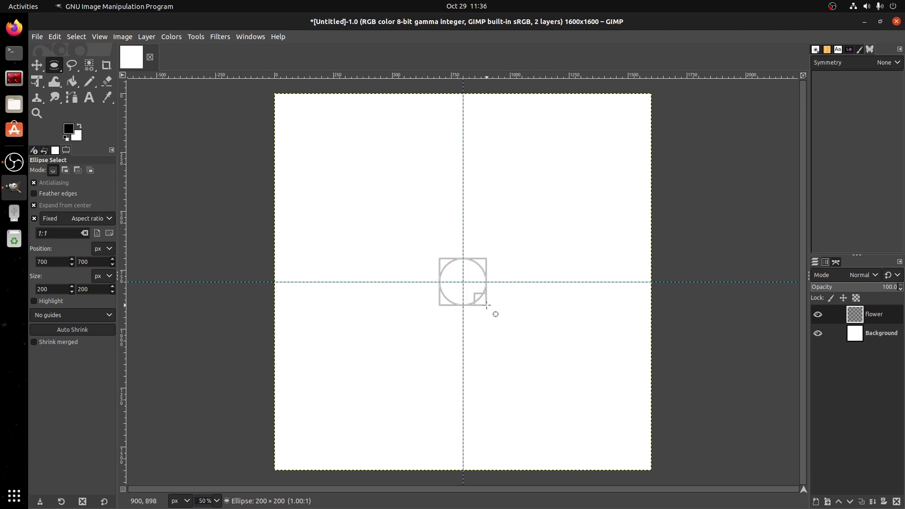
left_click_drag(487, 305, 487, 304)
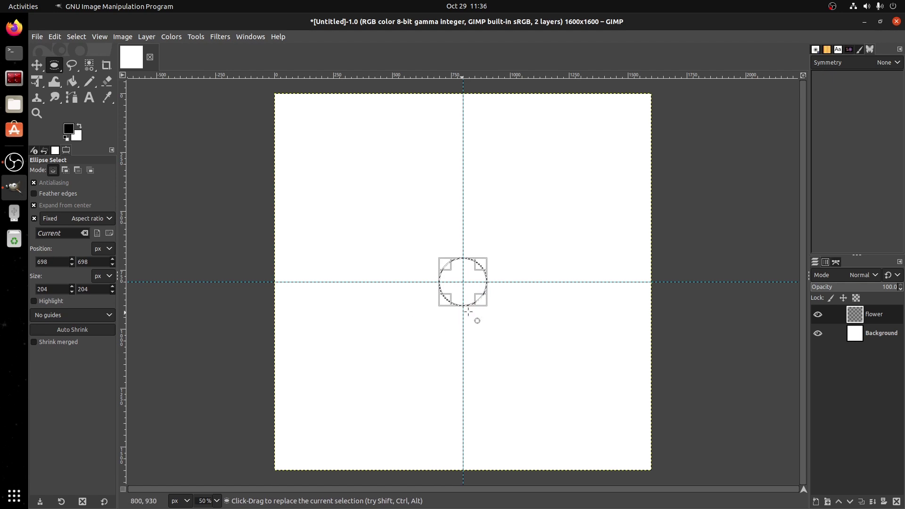
left_click_drag(491, 313, 491, 312)
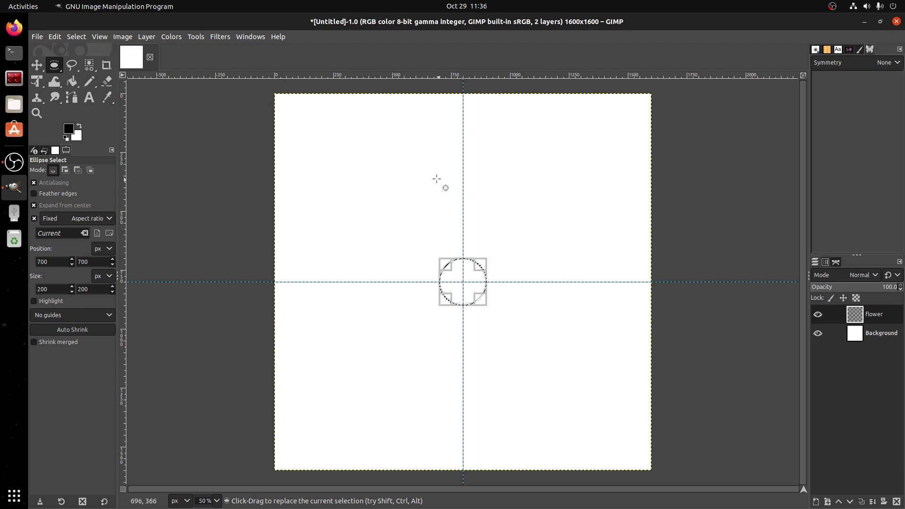
Stroke the circular selection on the flower layer using the Pencil paint tool at size 3
left_click(55, 37)
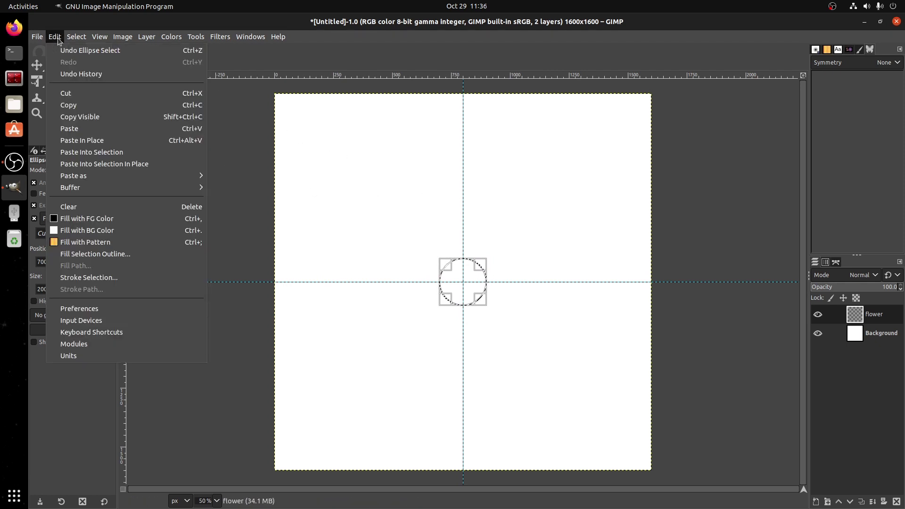
left_click(111, 278)
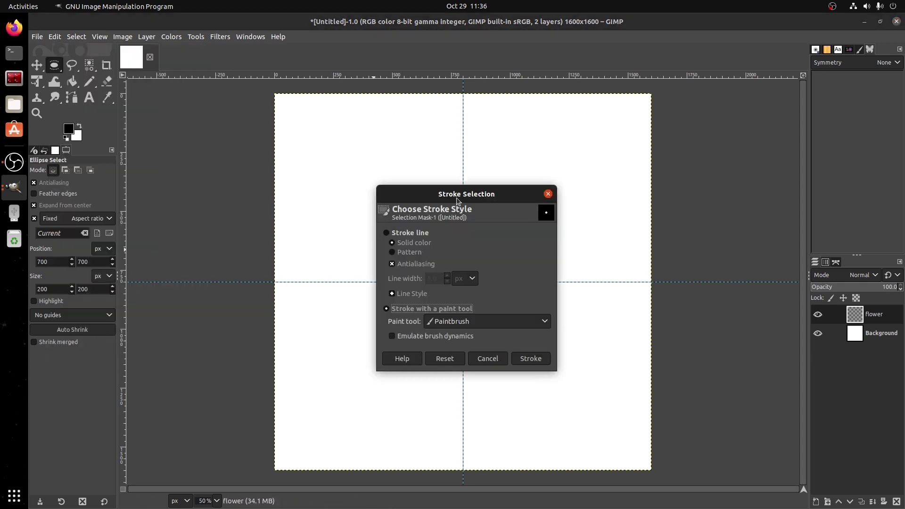
mouse_move(456, 194)
left_mouse_down()
mouse_move(617, 149)
mouse_move(661, 132)
mouse_move(662, 119)
left_mouse_up()
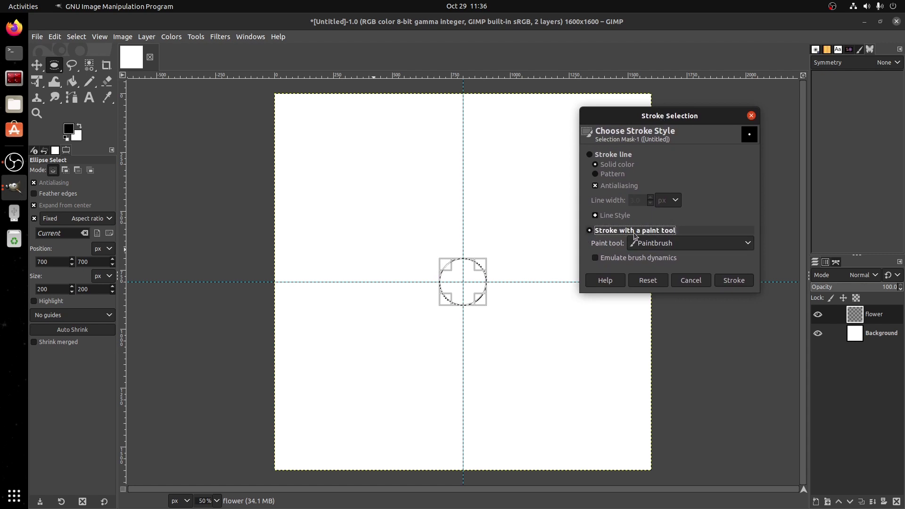
left_click(684, 243)
left_click(688, 232)
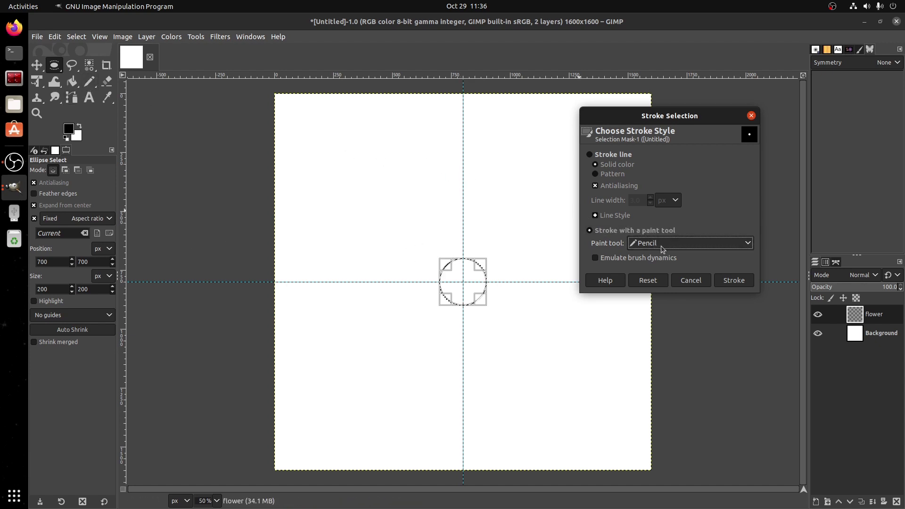
left_click(89, 84)
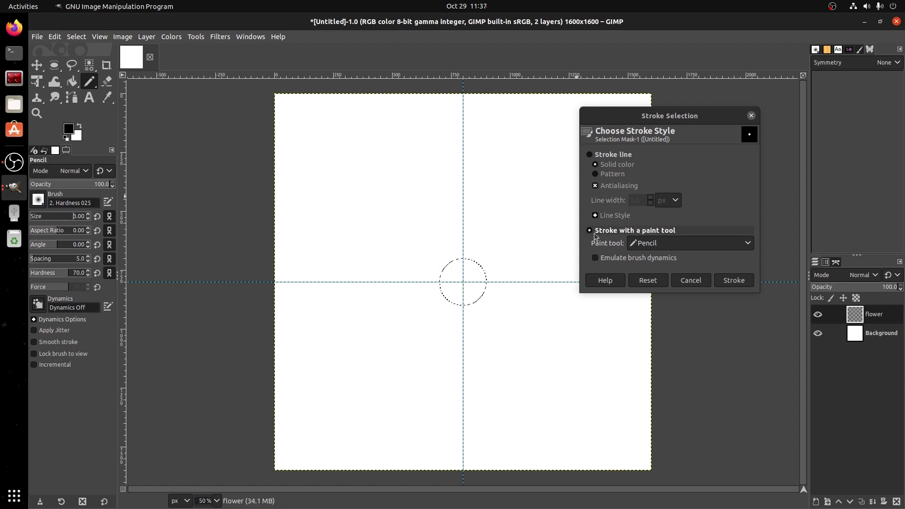
left_click(733, 281)
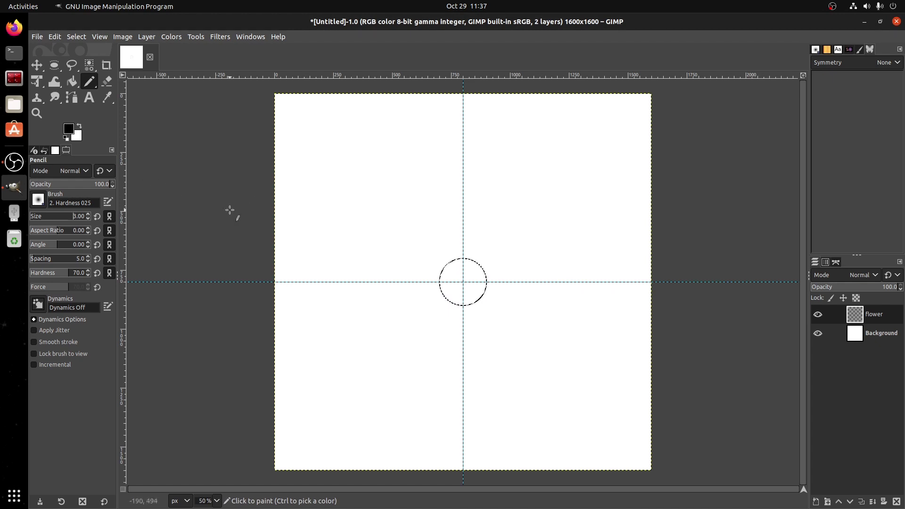
Move the circular selection straight up along the vertical guide to position 700, 600, its lower edge touching the horizontal guide
scroll(228, 209, "up", 1)
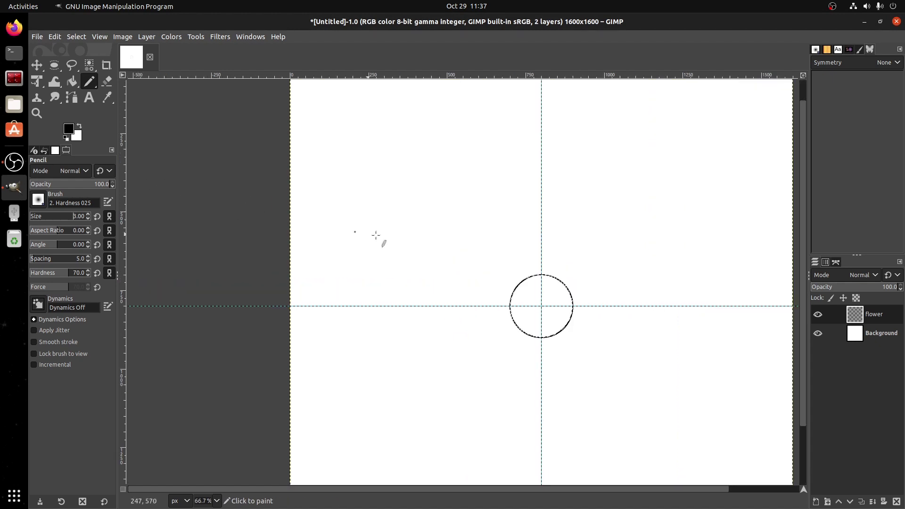
scroll(453, 252, "up", 1)
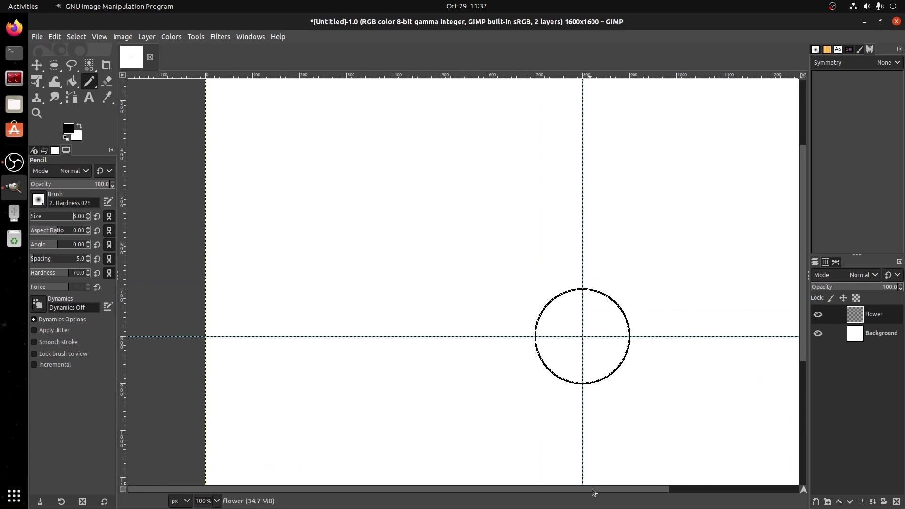
left_click_drag(592, 488, 616, 490)
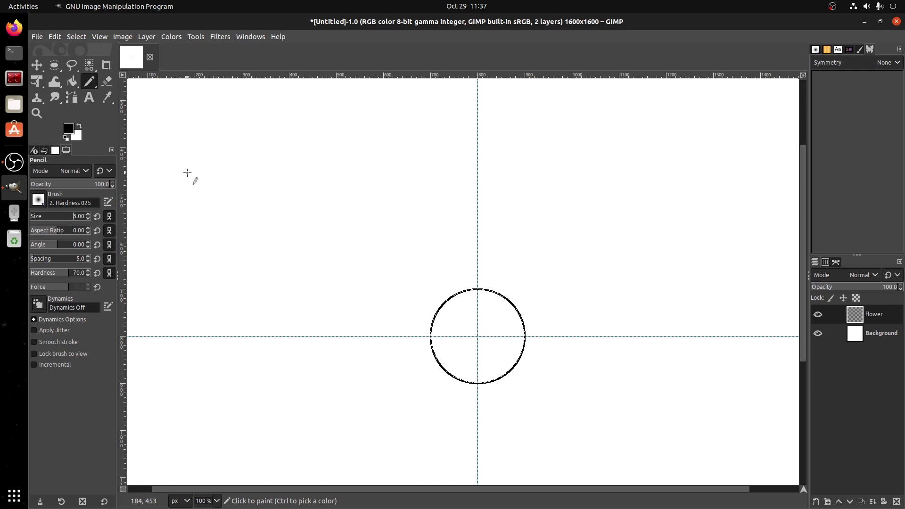
left_click(56, 66)
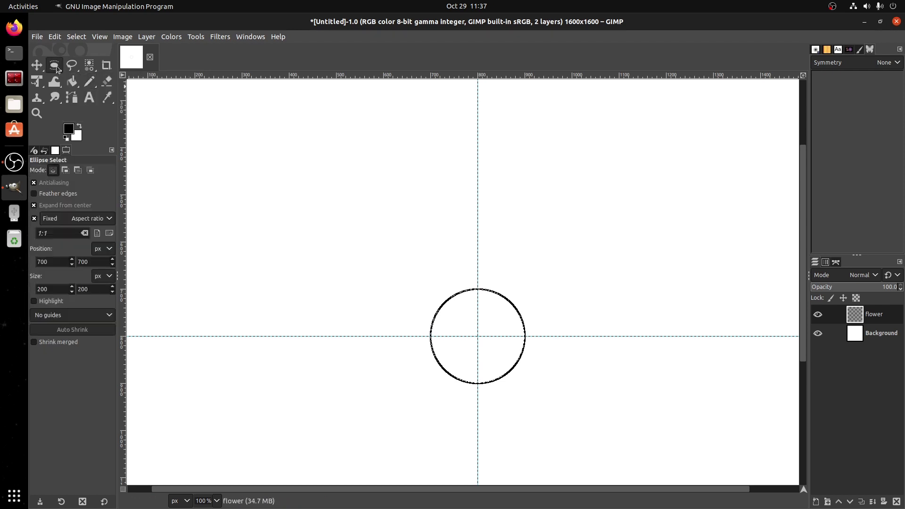
left_click(490, 312)
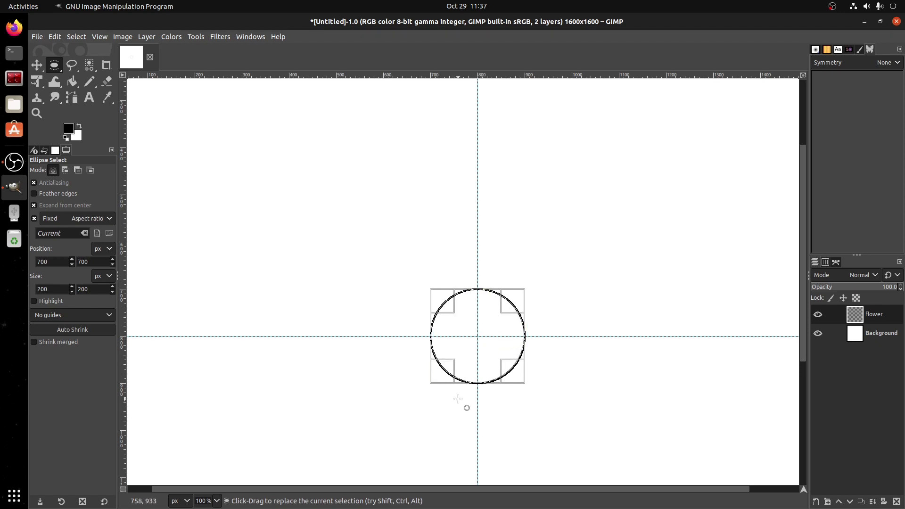
left_click_drag(490, 326, 491, 282)
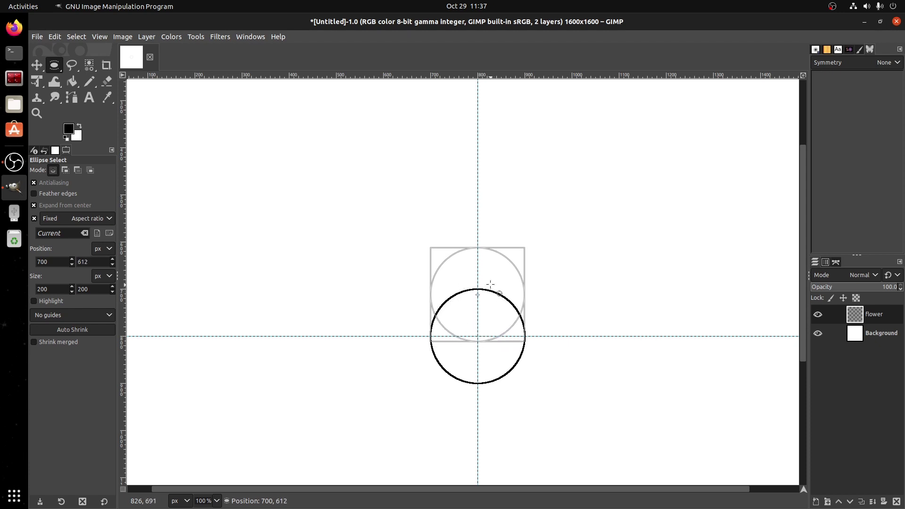
left_click_drag(489, 282, 489, 281)
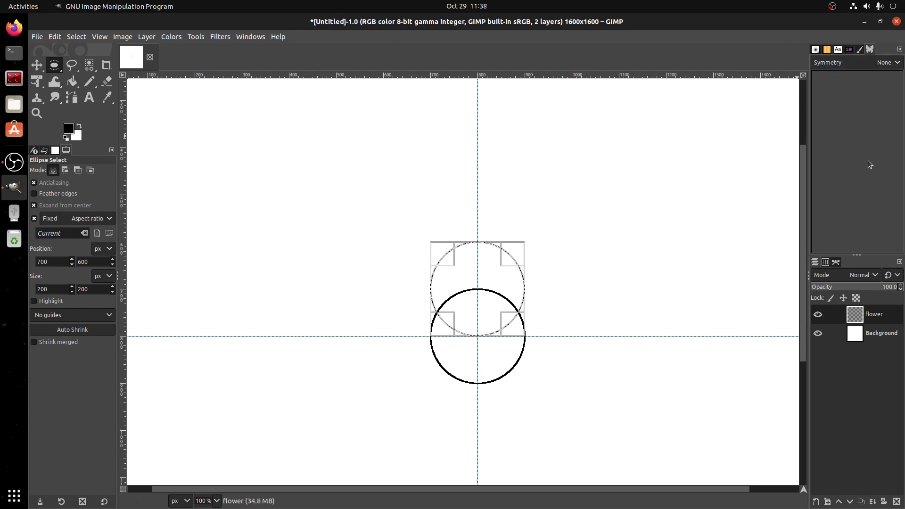
Set the painting symmetry to Mandala
left_click(896, 67)
left_click(896, 67)
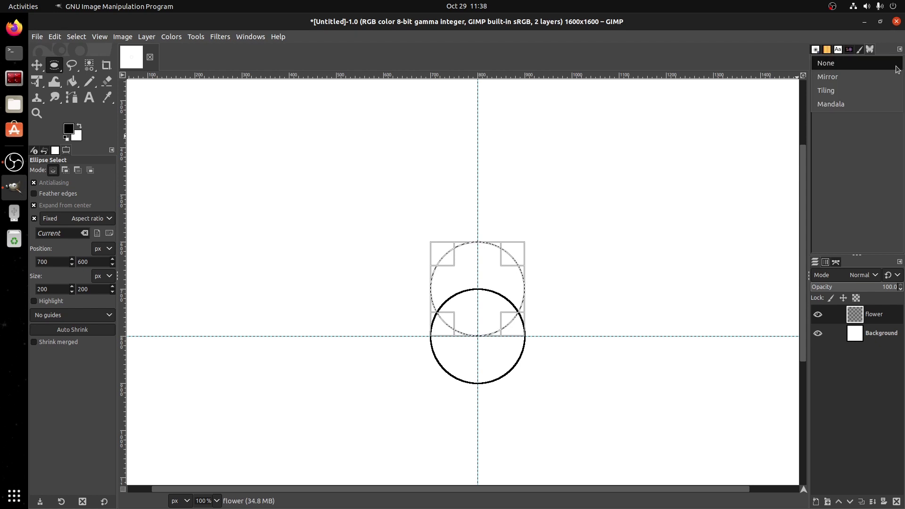
left_click(847, 106)
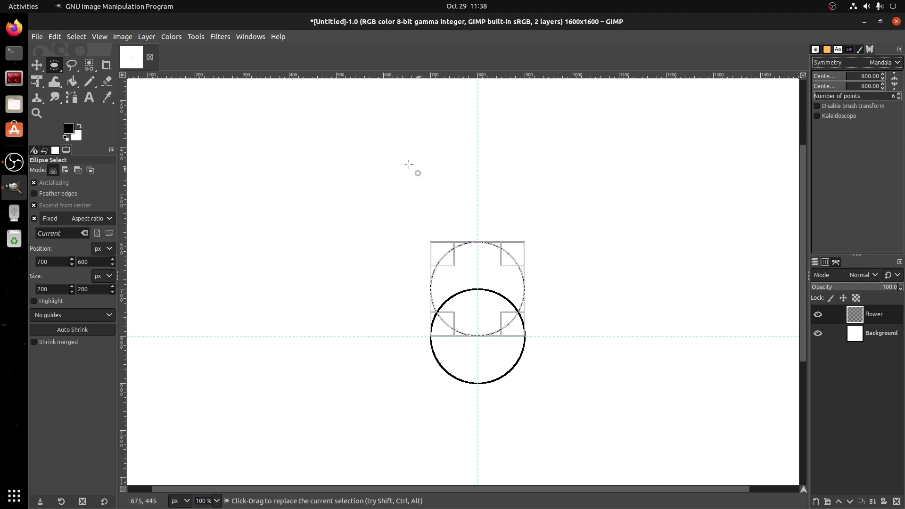
Try stroking the raised circular selection with a solid colour line 3 px wide on the flower layer
left_click(59, 37)
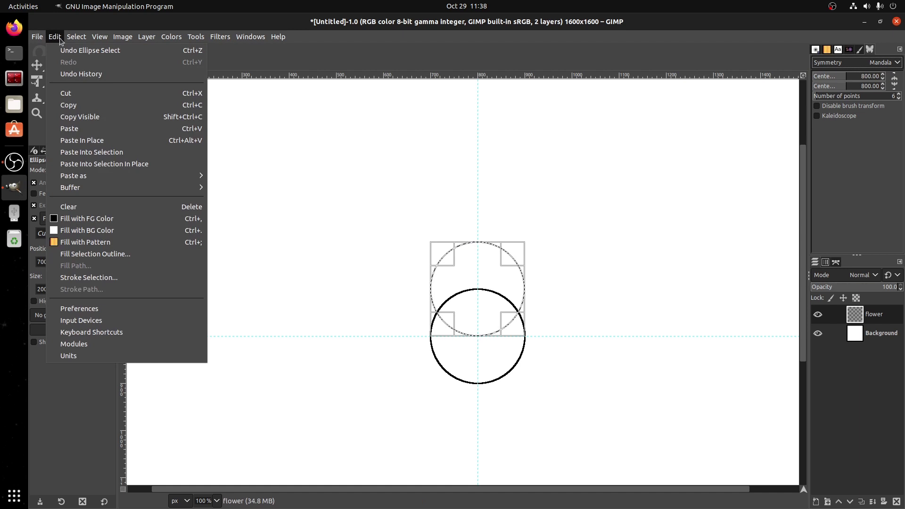
left_click(108, 279)
left_click_drag(462, 198, 671, 130)
left_click(610, 165)
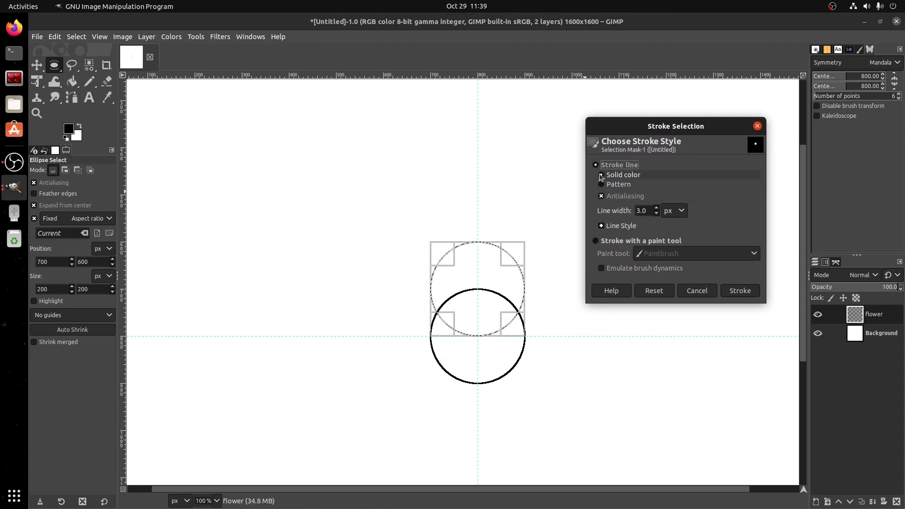
left_click(738, 290)
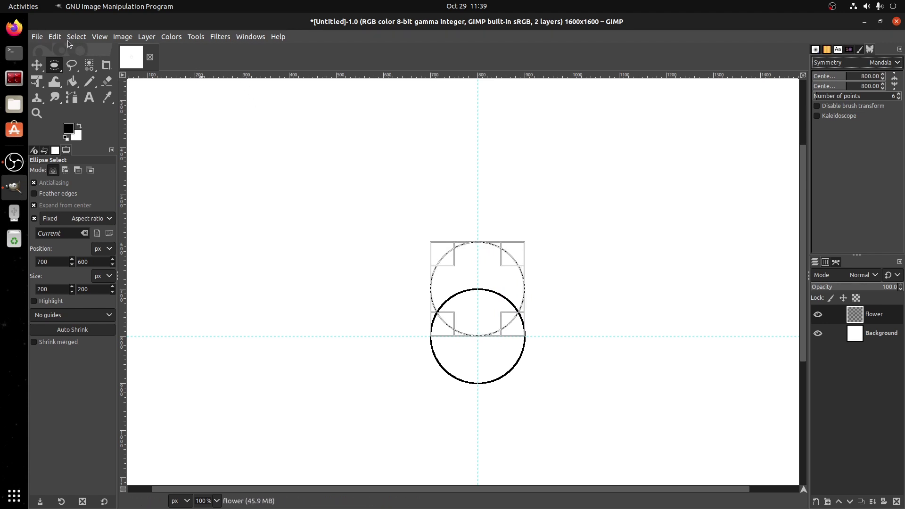
Try stroking the raised circular selection with the Pencil paint tool under Mandala symmetry, and undo that stroke
left_click(54, 38)
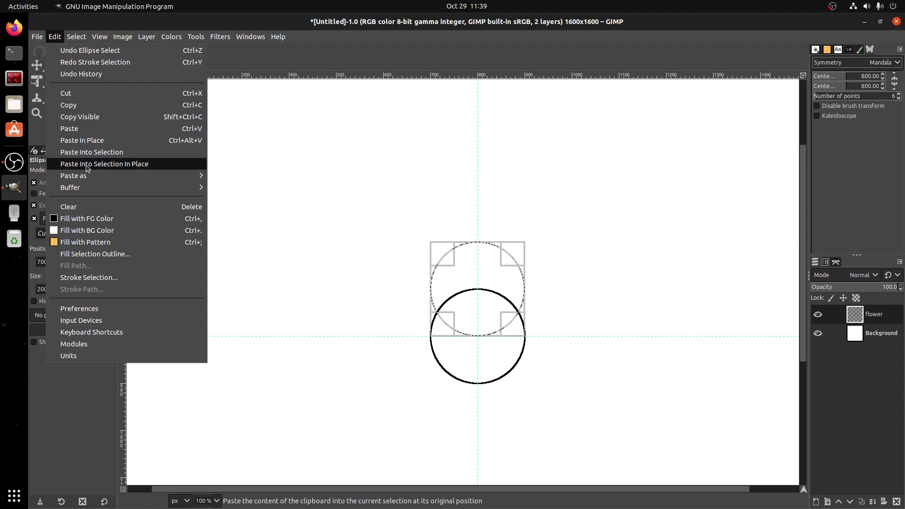
left_click(125, 277)
left_click_drag(452, 193, 686, 121)
left_click(620, 239)
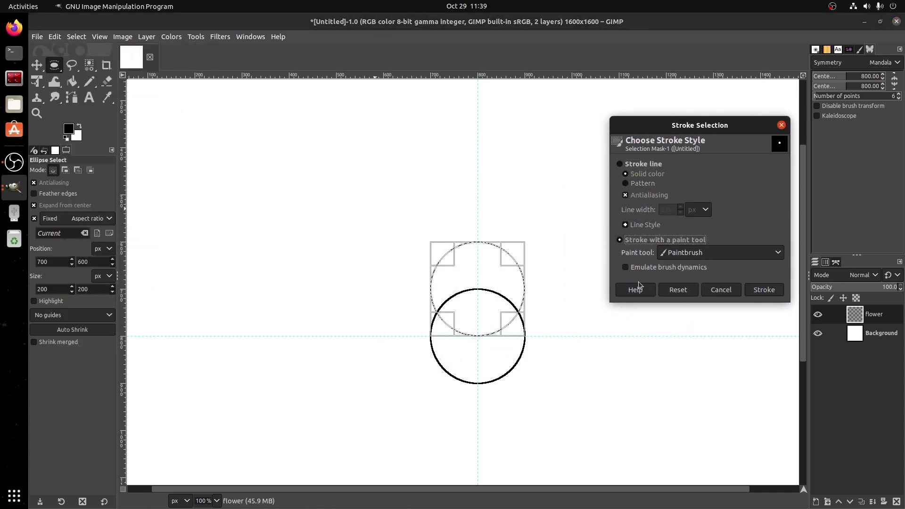
left_click(703, 254)
left_click(703, 242)
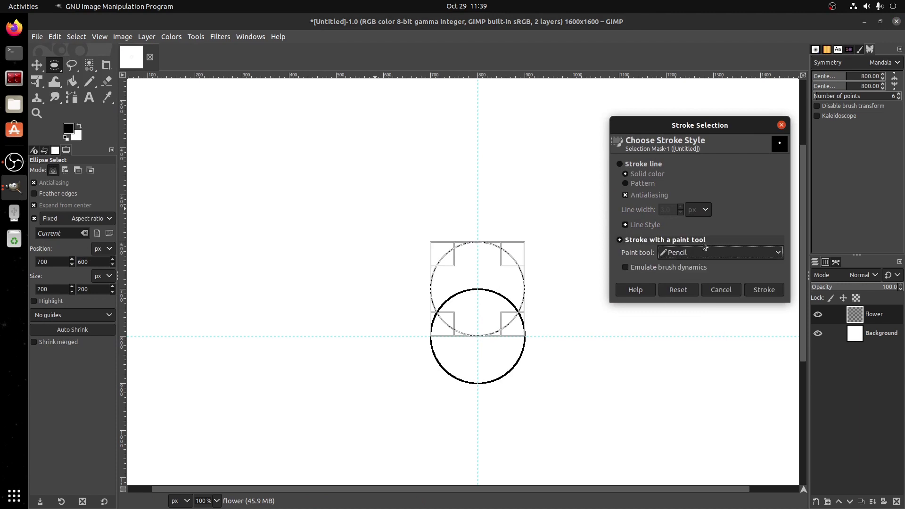
left_click(763, 289)
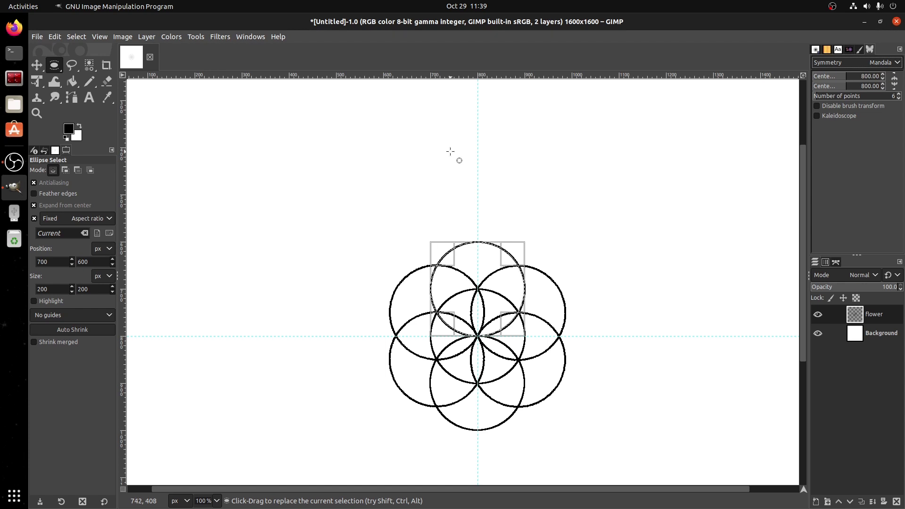
key("ctrl+z")
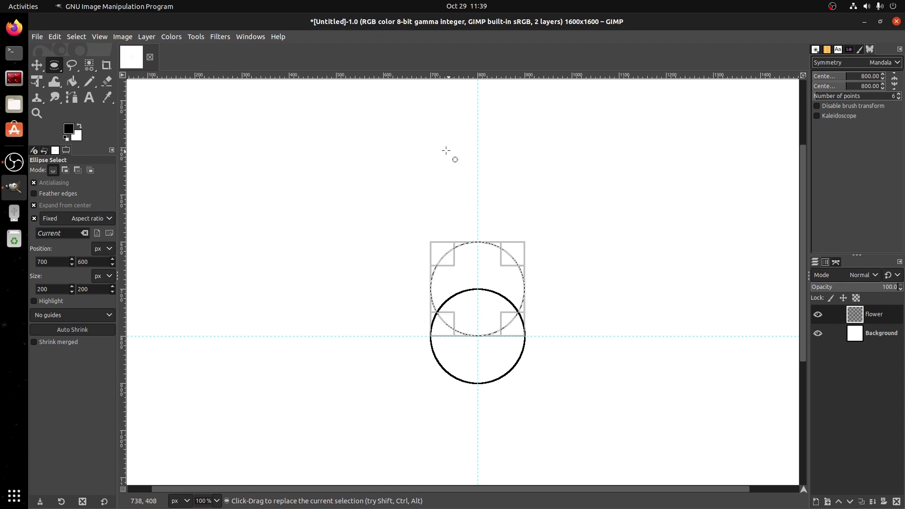
Stroke the circular selection at 700, 600 with the Pencil paint tool to draw the first ring of petals
left_click(54, 36)
left_click(80, 279)
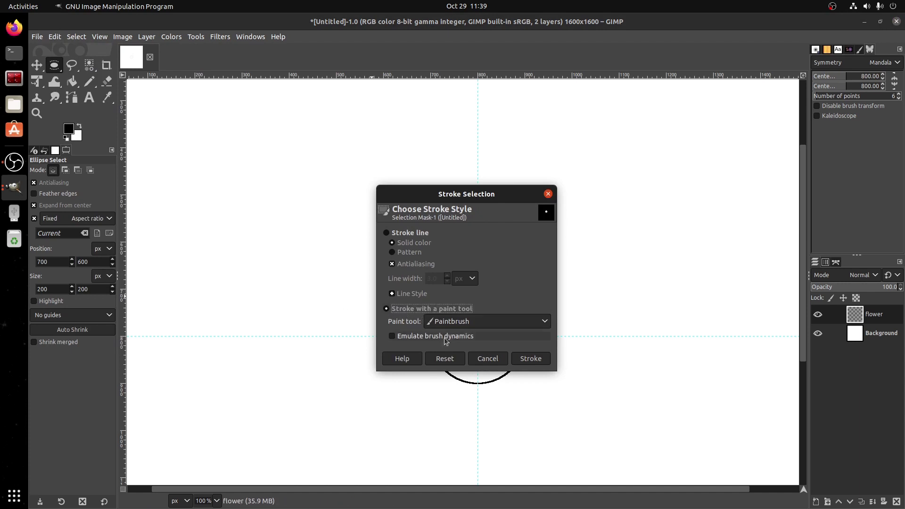
mouse_move(482, 196)
left_mouse_down()
mouse_move(641, 127)
mouse_move(646, 107)
left_mouse_up()
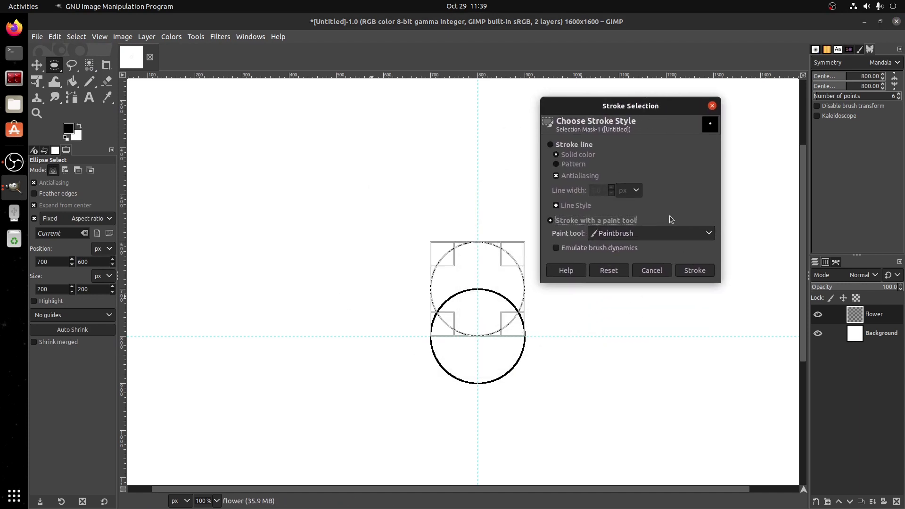
left_click(680, 234)
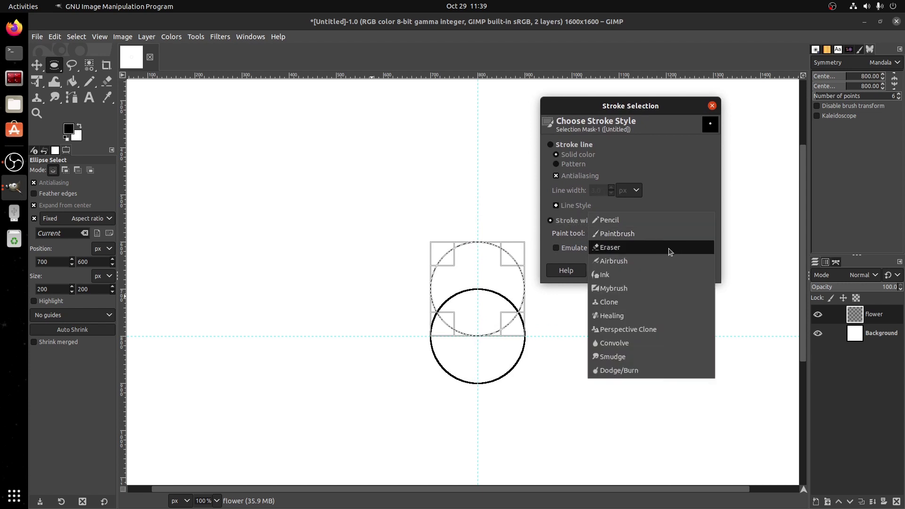
left_click(657, 222)
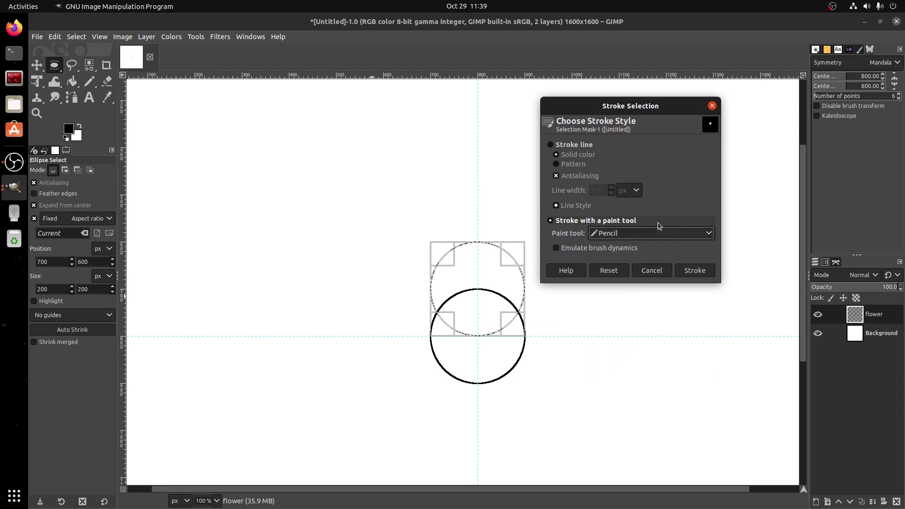
left_click(697, 272)
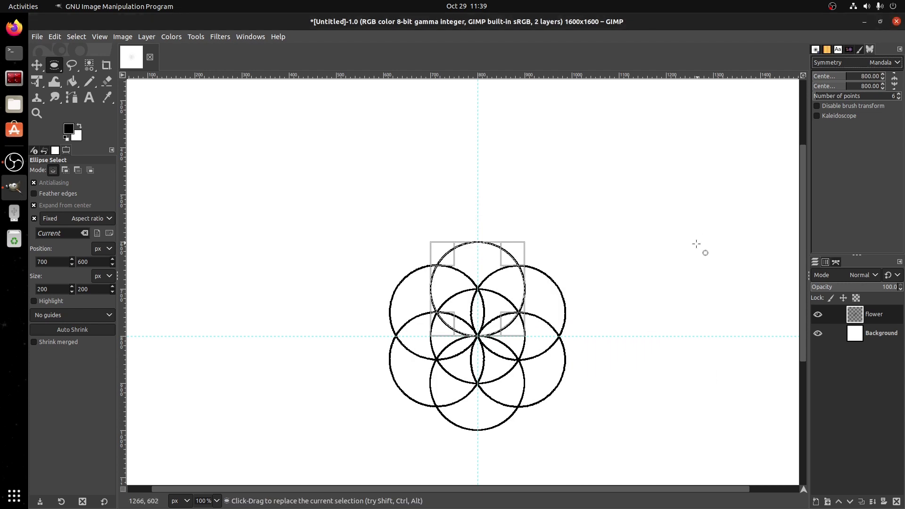
Move the circular selection to position 787, 551, its lower edge meeting the upper-right crossing of the central circle and the petals
scroll(697, 247, "down", 3)
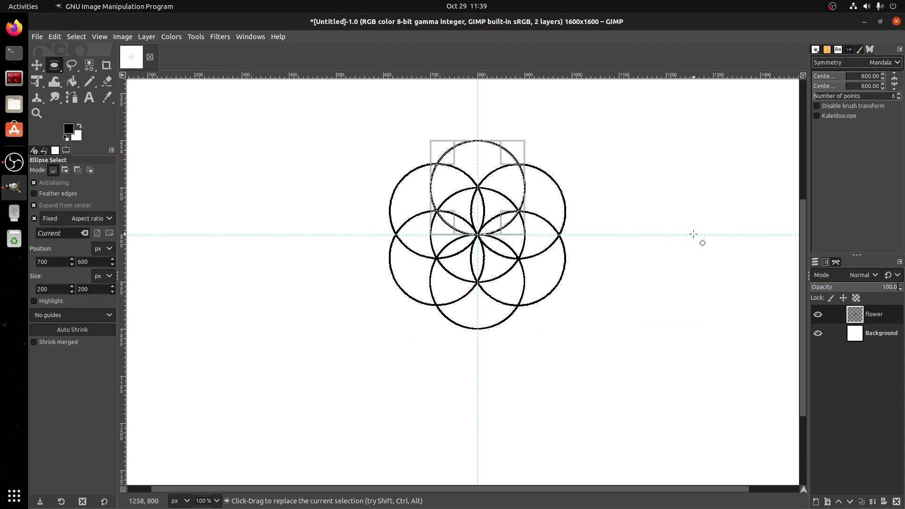
scroll(675, 262, "up", 3)
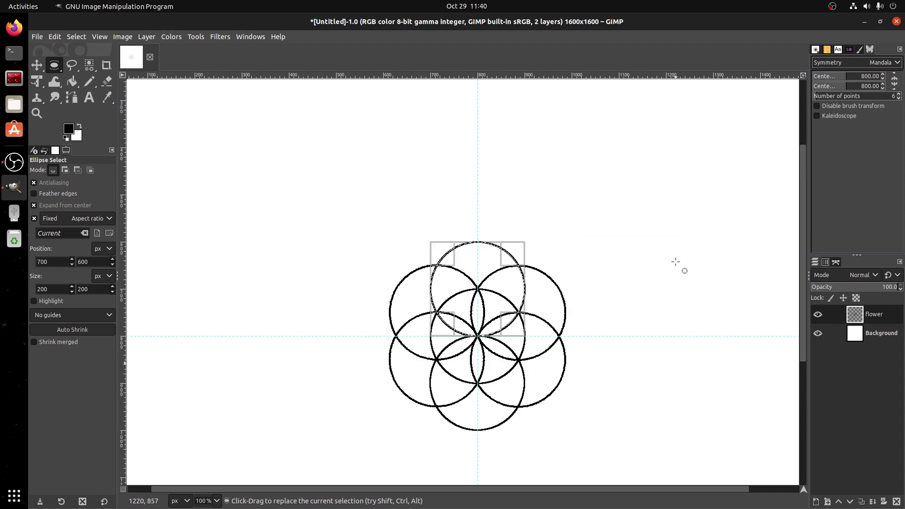
scroll(675, 261, "down", 3)
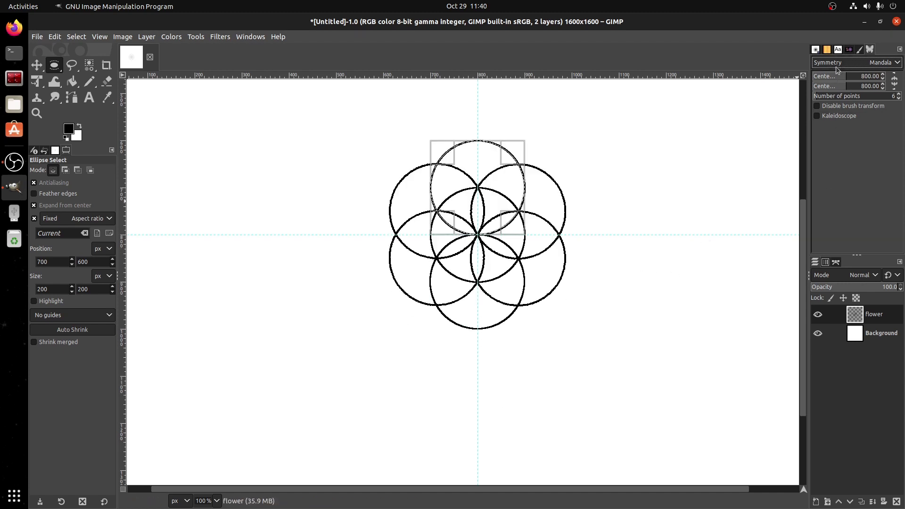
scroll(731, 258, "up", 3)
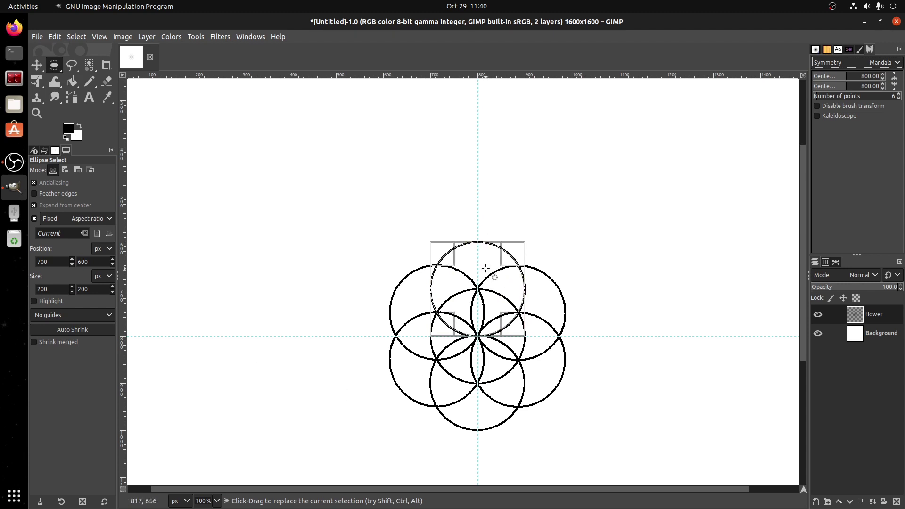
left_click_drag(485, 269, 527, 245)
scroll(628, 276, "up", 1)
scroll(629, 277, "up", 2)
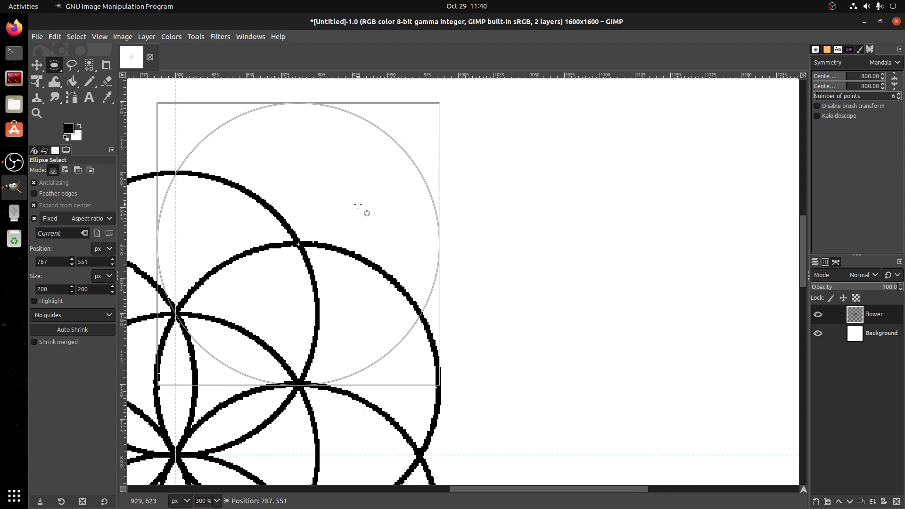
scroll(570, 251, "down", 2)
scroll(567, 248, "up", 2)
scroll(567, 248, "down", 2)
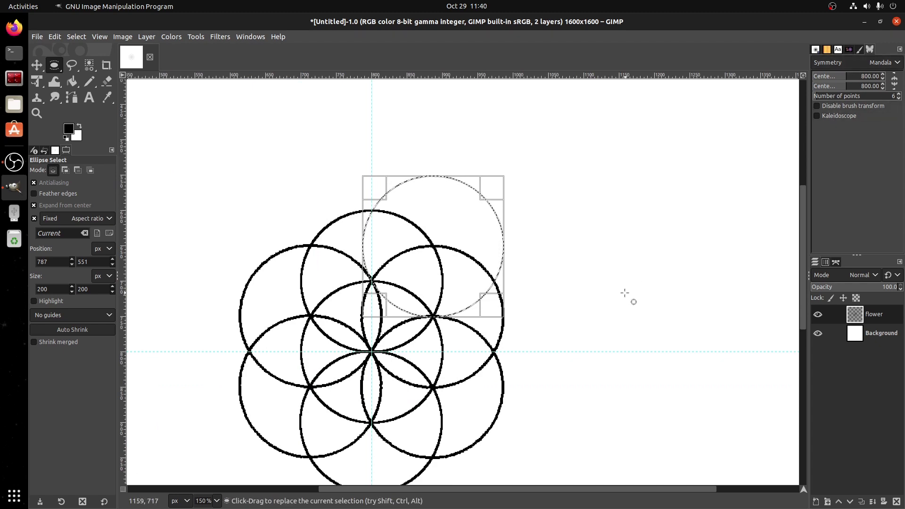
scroll(626, 297, "down", 1)
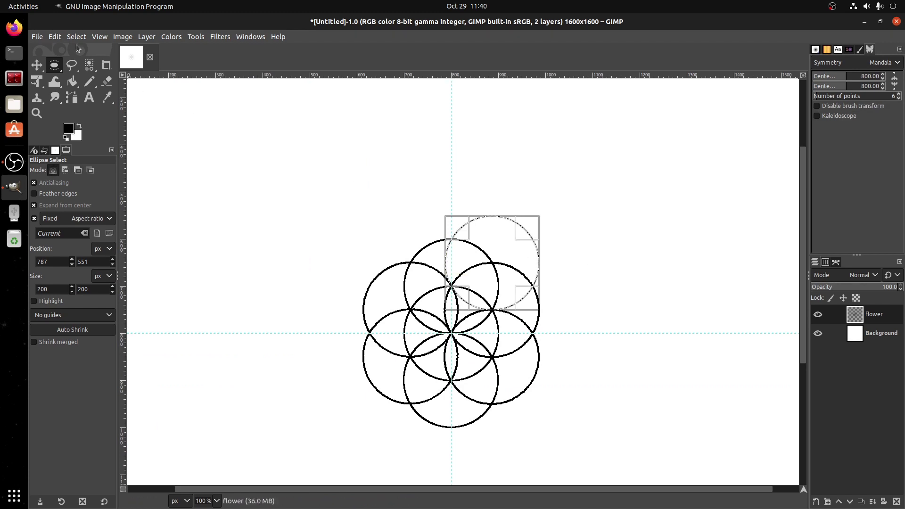
Stroke the selection at 787, 551 with the Pencil paint tool to add six circles around the first ring
left_click(59, 37)
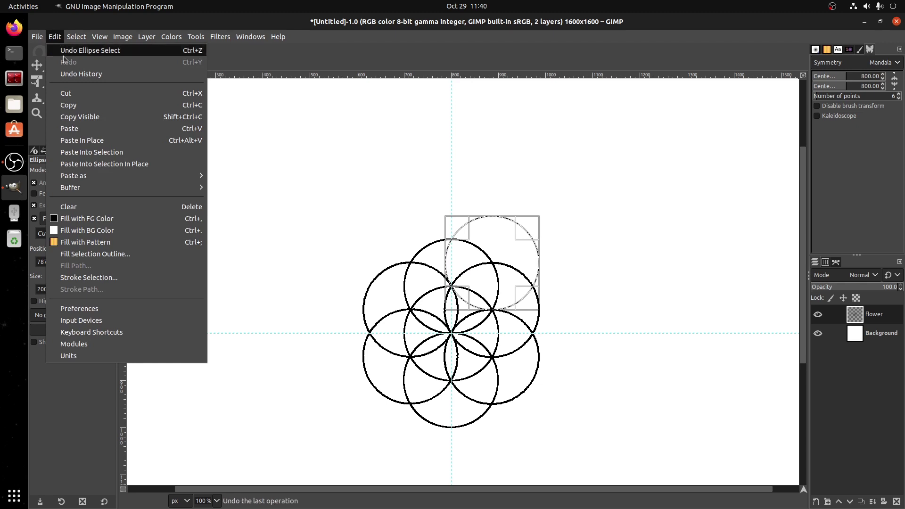
left_click(102, 279)
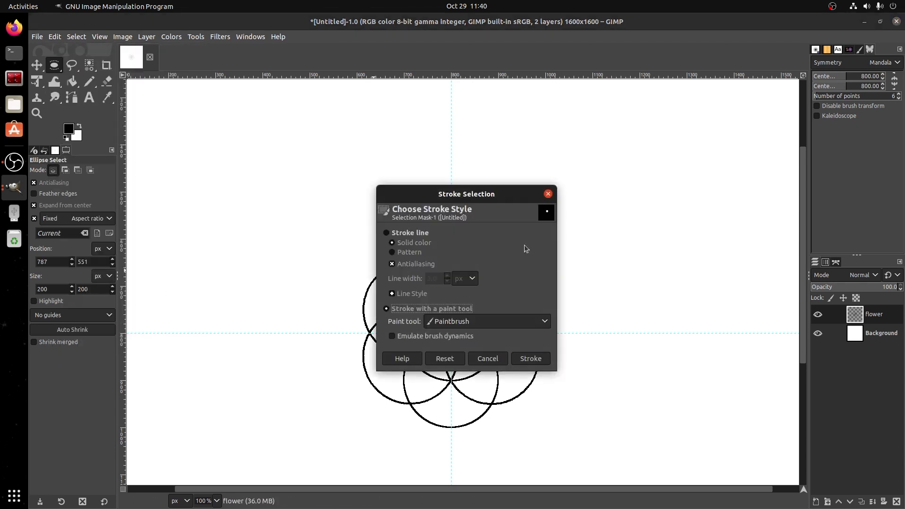
left_click_drag(464, 191, 674, 120)
left_click(711, 249)
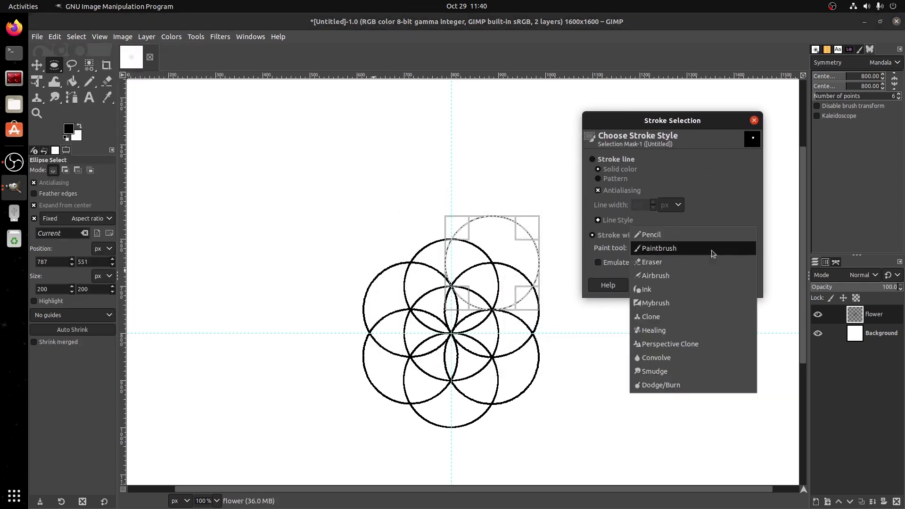
left_click(700, 236)
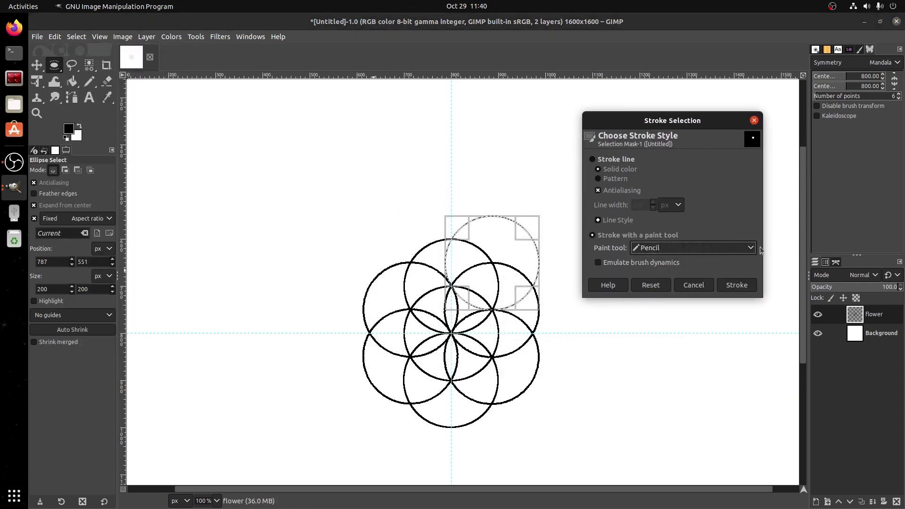
left_click(736, 285)
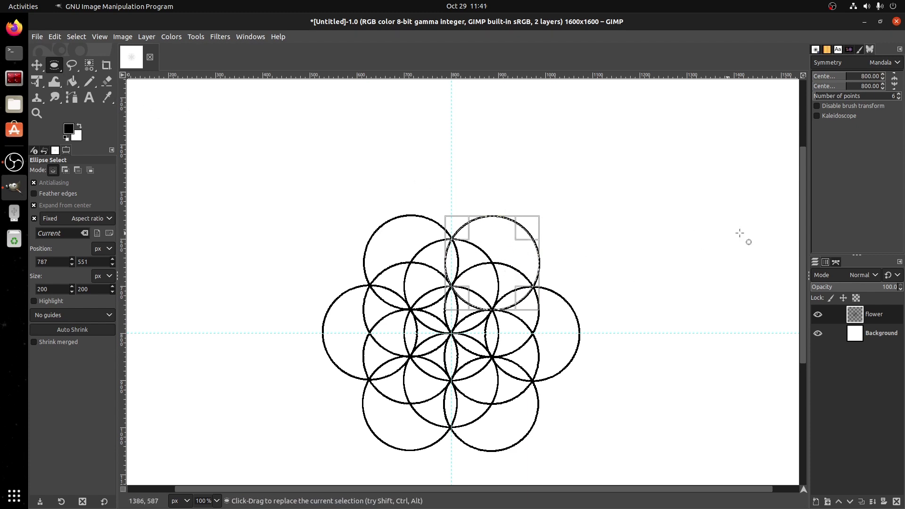
Move the circular selection onto the vertical guide at position 700, 500, its lower edge touching the top of the central circle
key("ctrl")
scroll(585, 266, "up", 2)
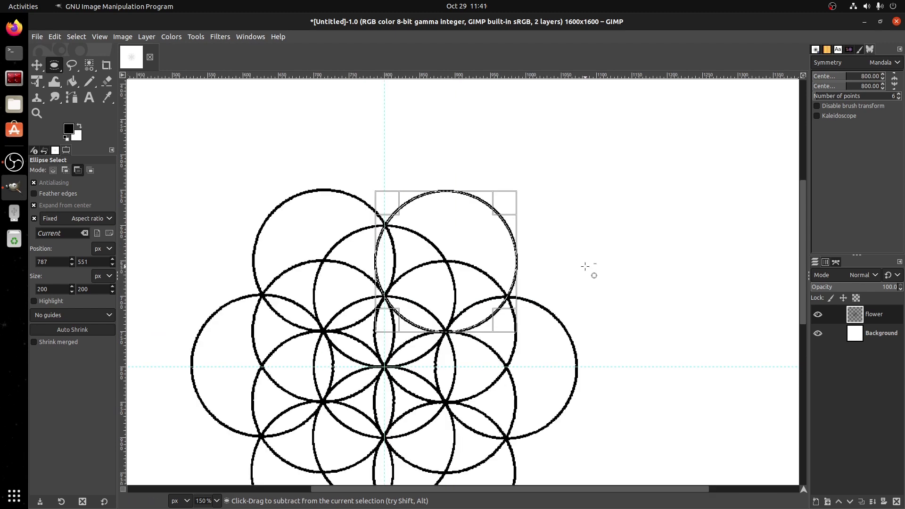
left_click_drag(445, 228, 365, 181)
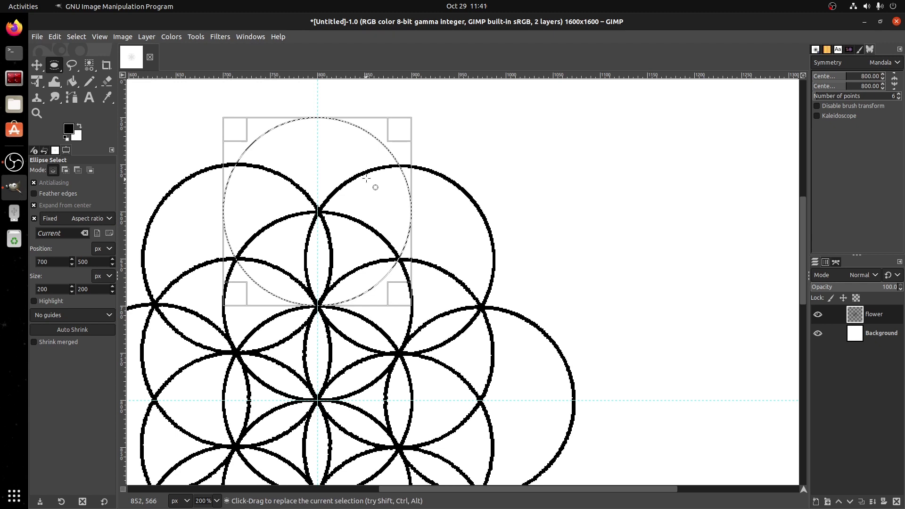
Stroke the selection at 700, 500 with the Pencil paint tool to add the six outermost circles of the flower
left_click(55, 37)
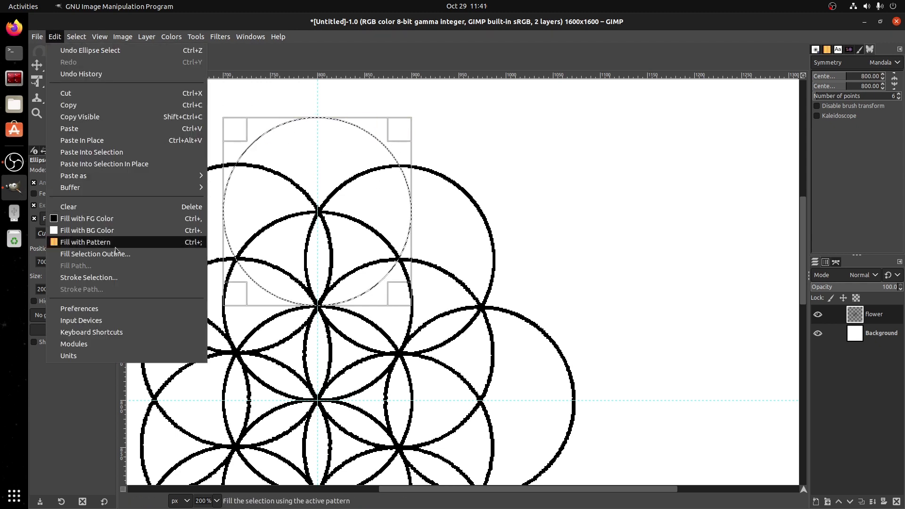
left_click(126, 278)
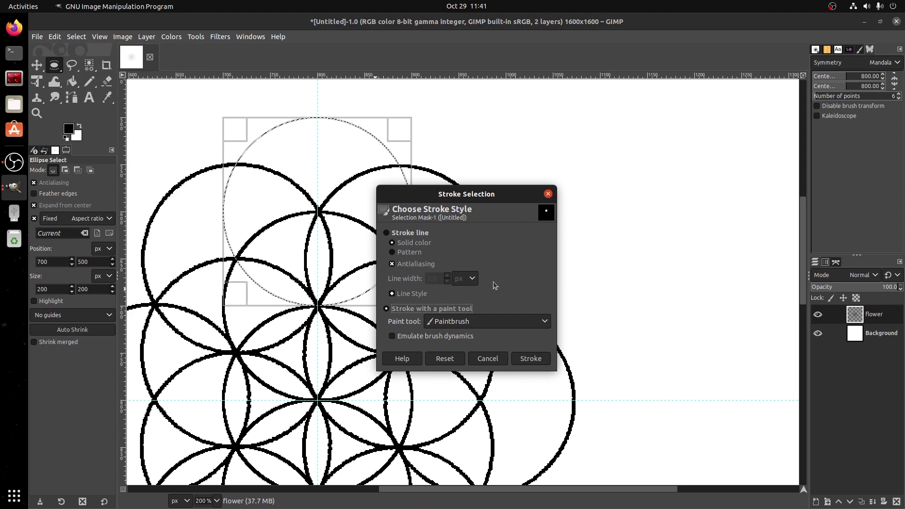
left_click(475, 321)
left_click(473, 309)
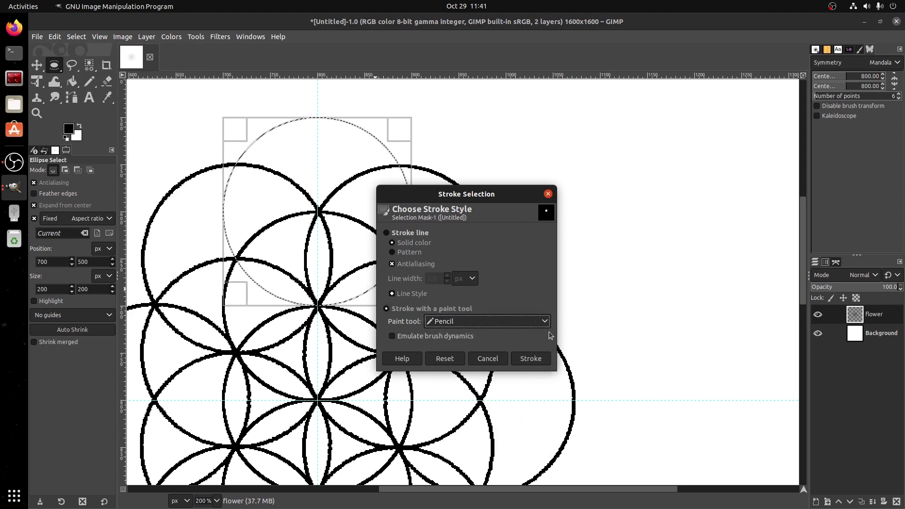
left_click(537, 360)
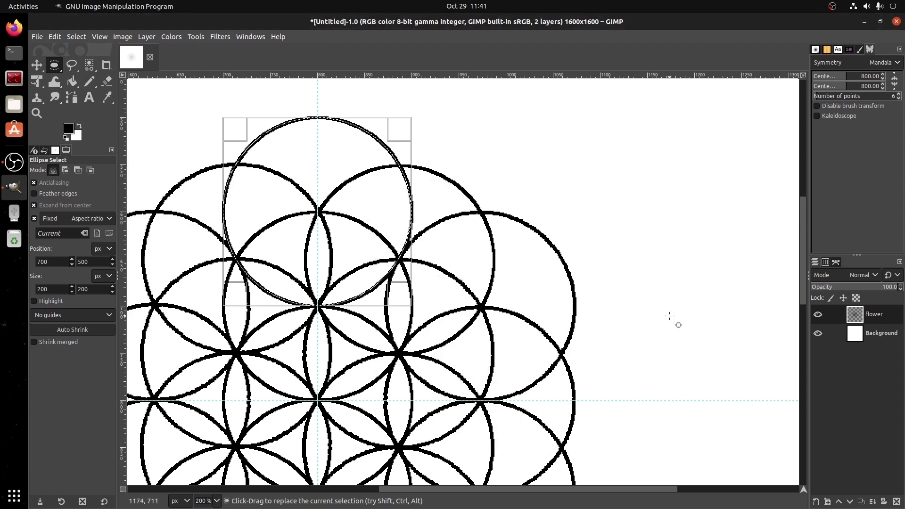
Recentre the circular selection on the guide intersection and enlarge it to 602 × 602 px so it encloses the whole flower pattern
scroll(669, 315, "down", 1)
scroll(669, 316, "down", 1, "ctrl")
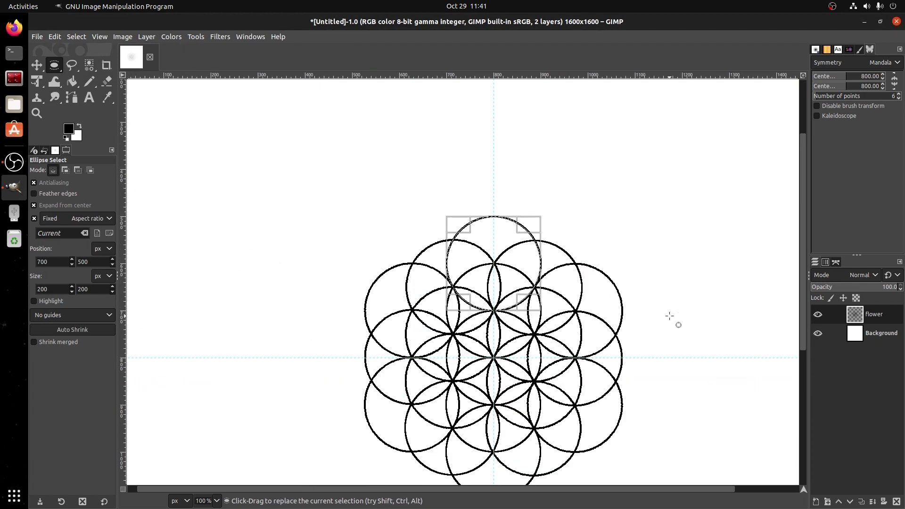
scroll(672, 317, "down", 3)
scroll(586, 490, "right", 2)
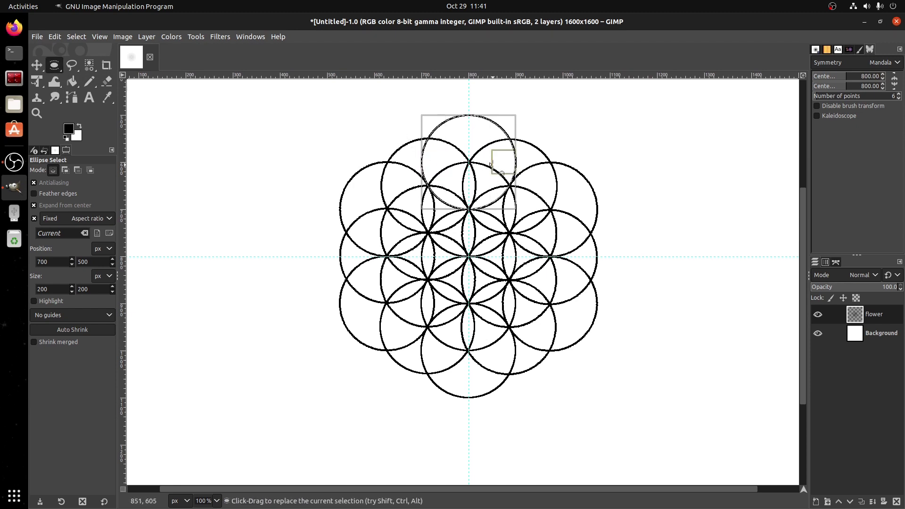
left_click_drag(485, 140, 481, 232)
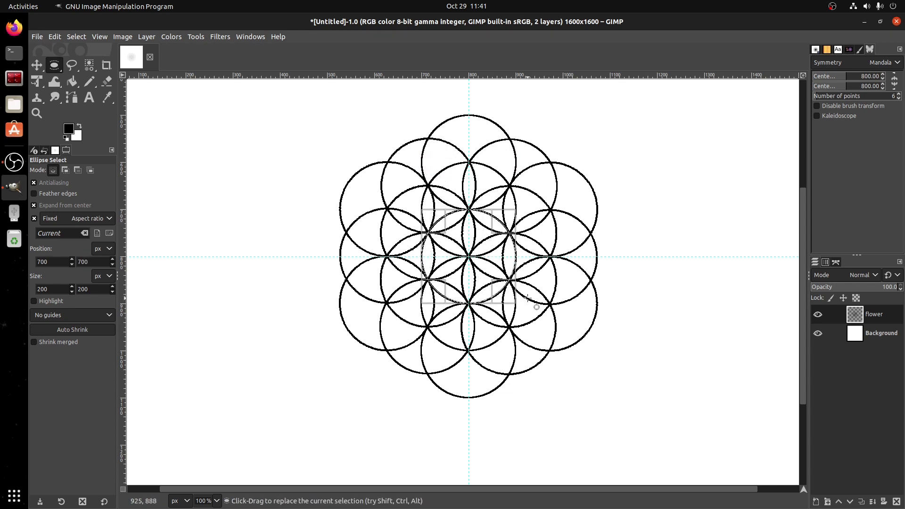
left_click_drag(523, 308, 617, 397)
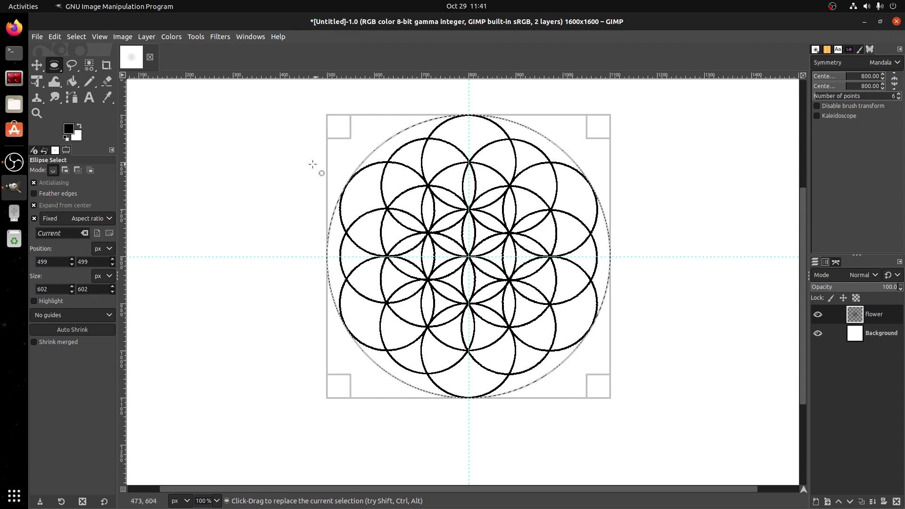
Stroke the 602 × 602 px circular selection with the Pencil paint tool to draw the circle enclosing the flower
left_click(55, 36)
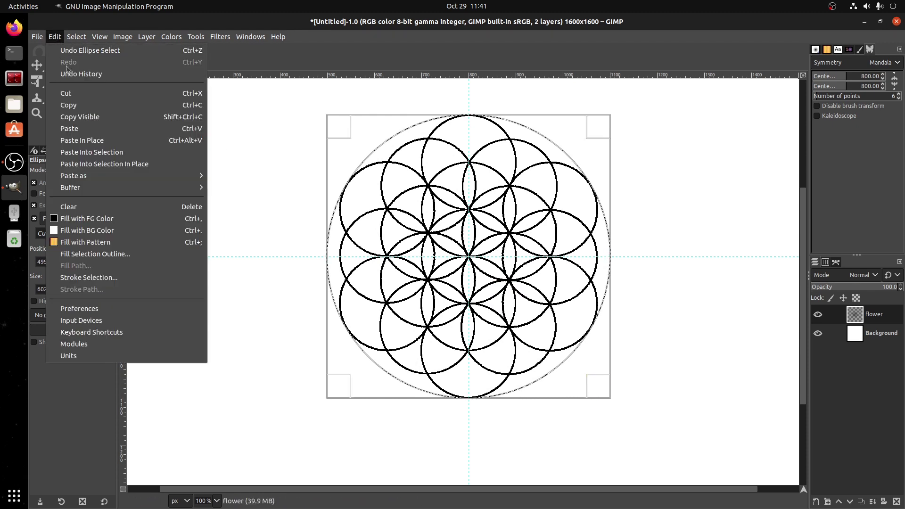
left_click(88, 277)
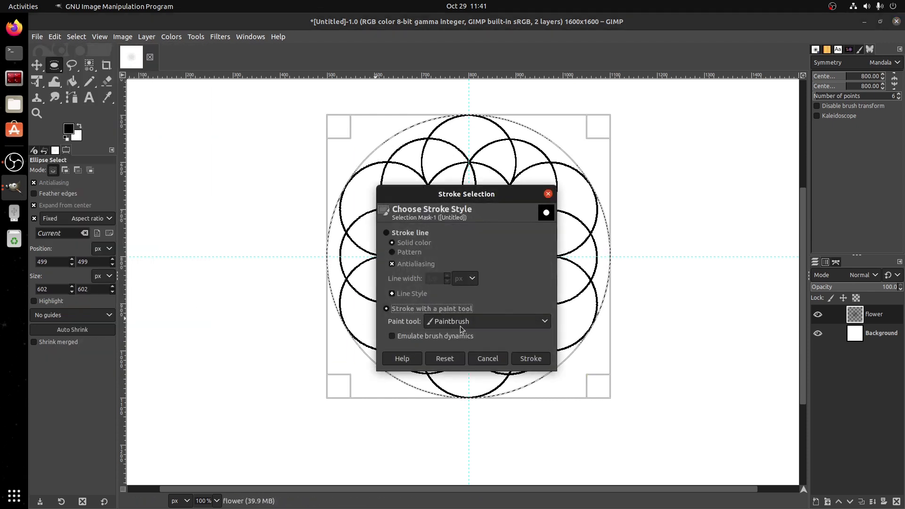
left_click(476, 324)
left_click(477, 312)
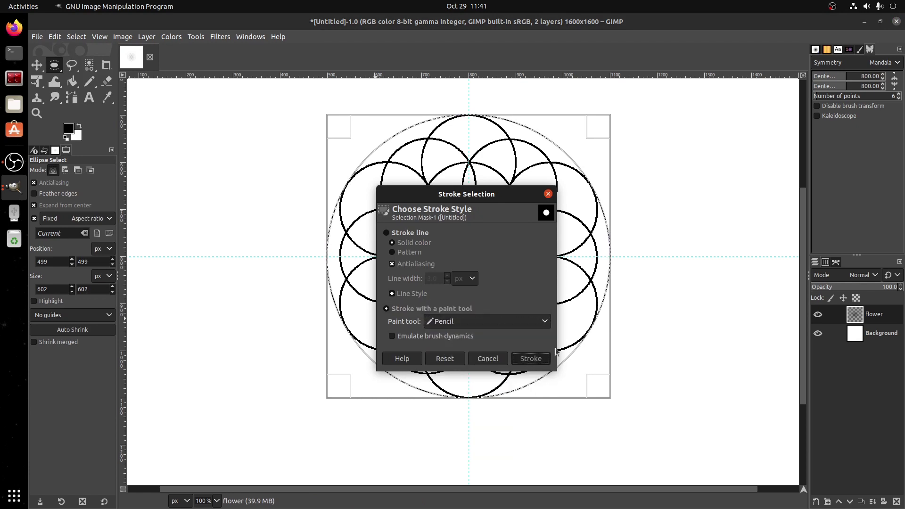
left_click(529, 360)
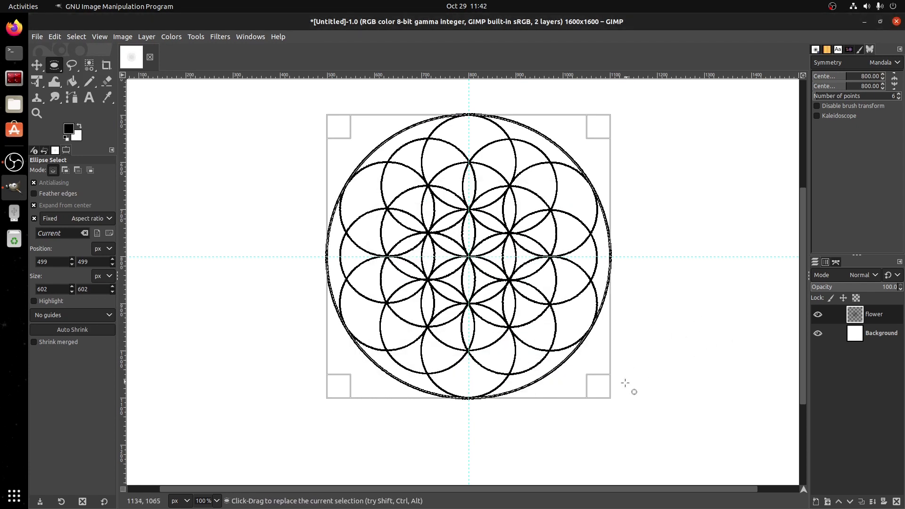
Enlarge the circular selection to 632 × 632 px, stroke it with the Pencil paint tool as a second outer ring, and clear the selection
left_click_drag(614, 399, 620, 406)
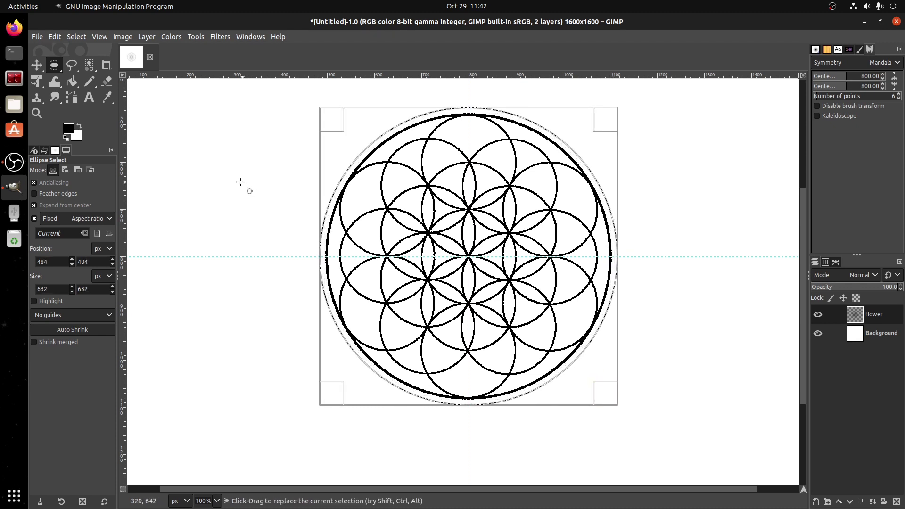
left_click(57, 37)
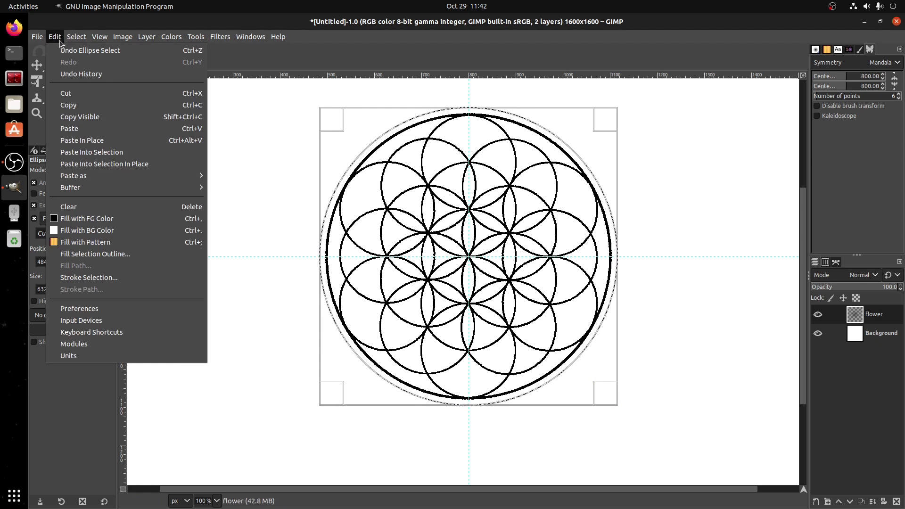
left_click(159, 278)
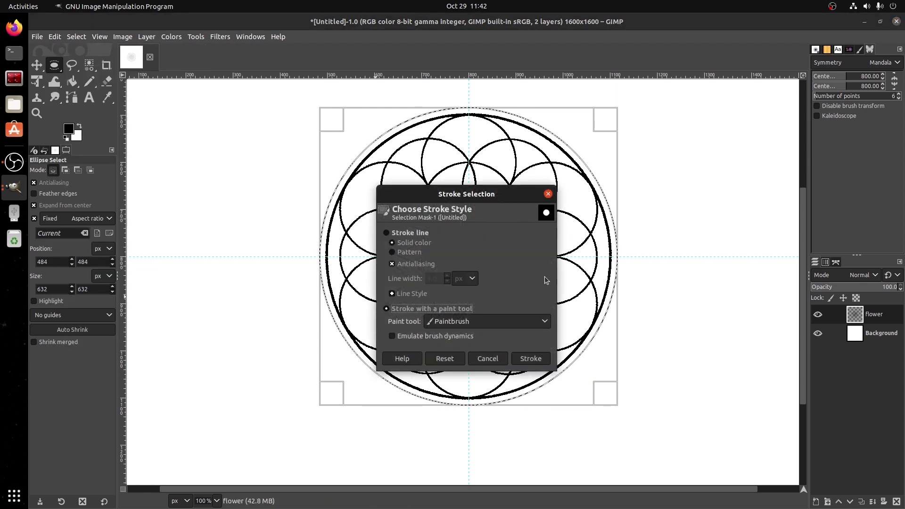
left_click(497, 320)
left_click(489, 308)
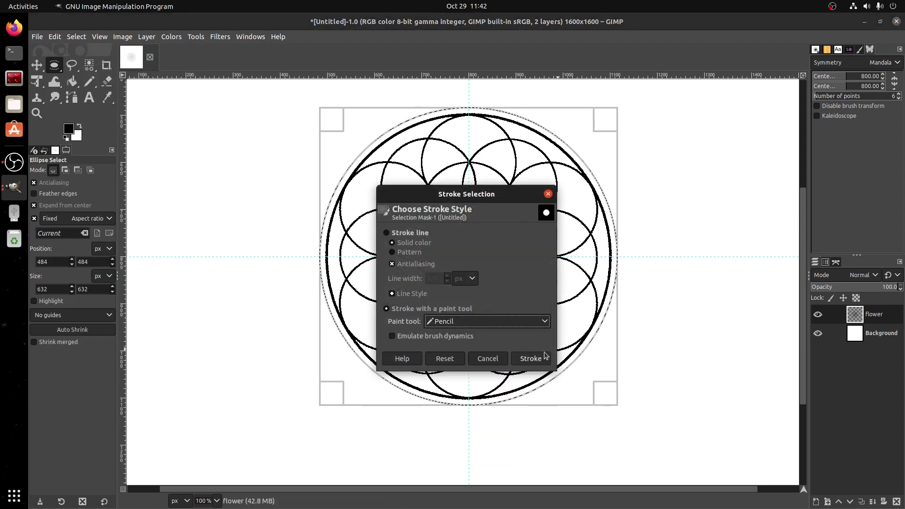
left_click(528, 358)
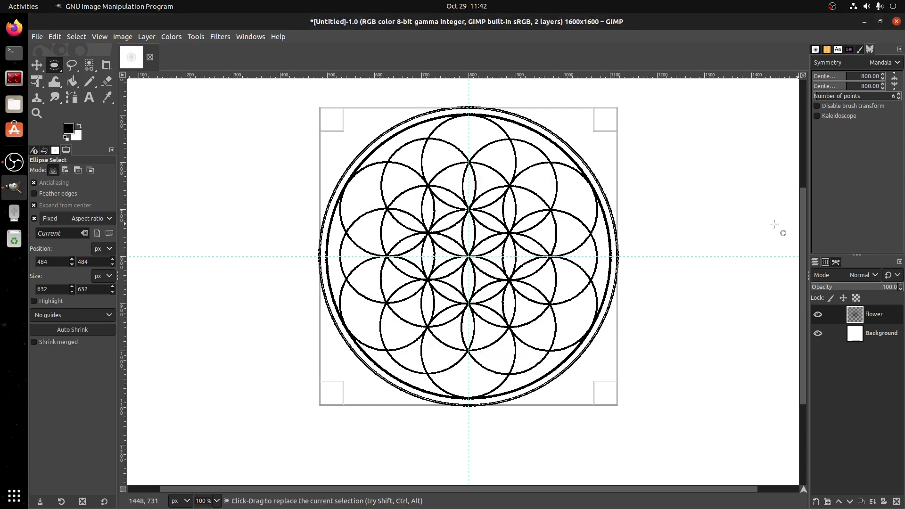
left_click(715, 213)
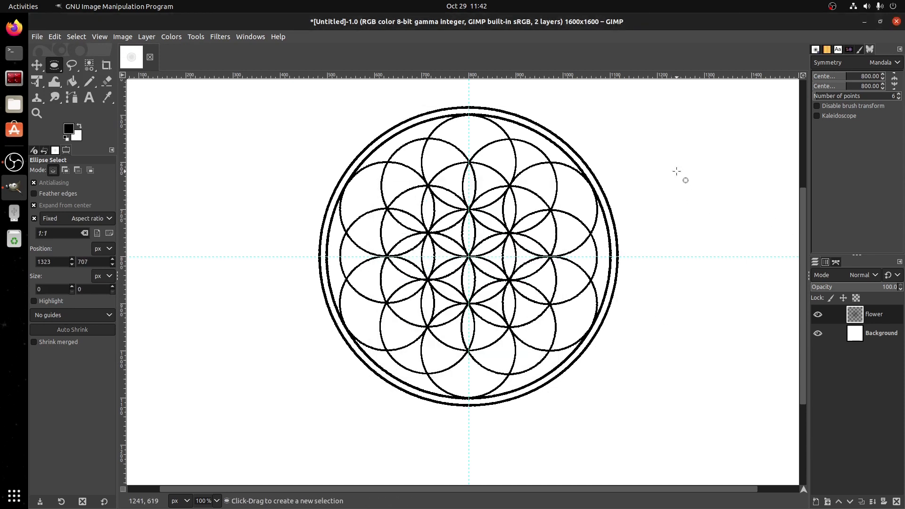